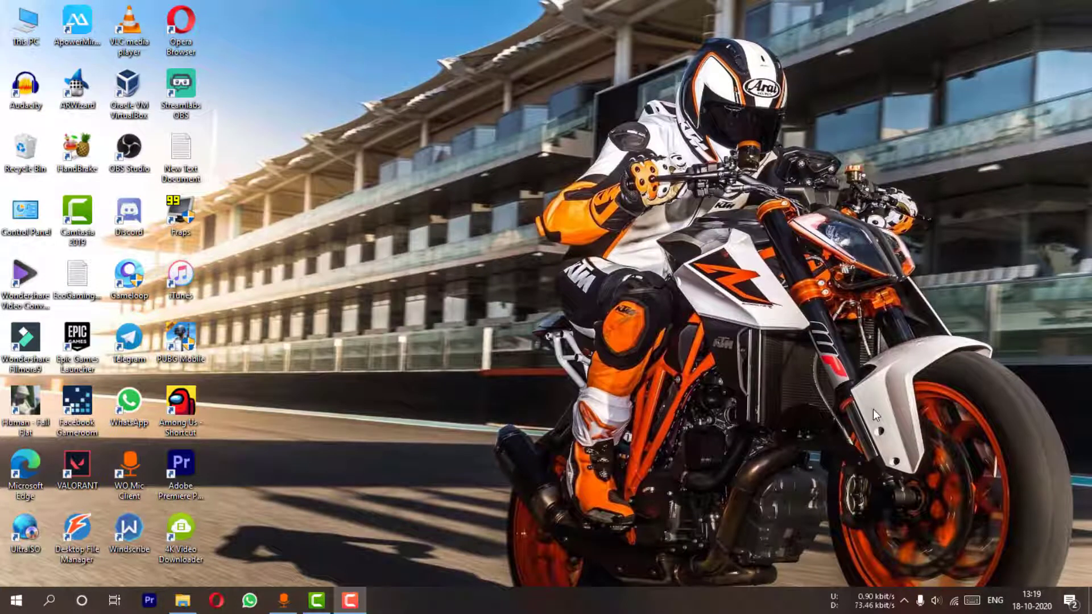
Step: Switch to Camtasia and place the Flying Hearts green screen clip on Track 2, starting at 0:00:08;38
click(317, 600)
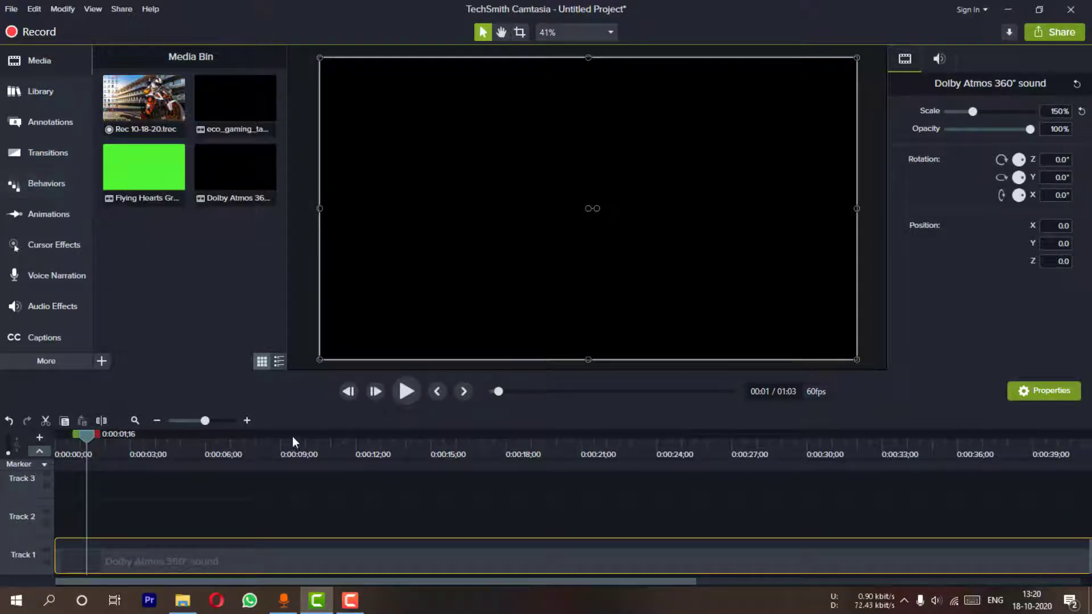
click(271, 448)
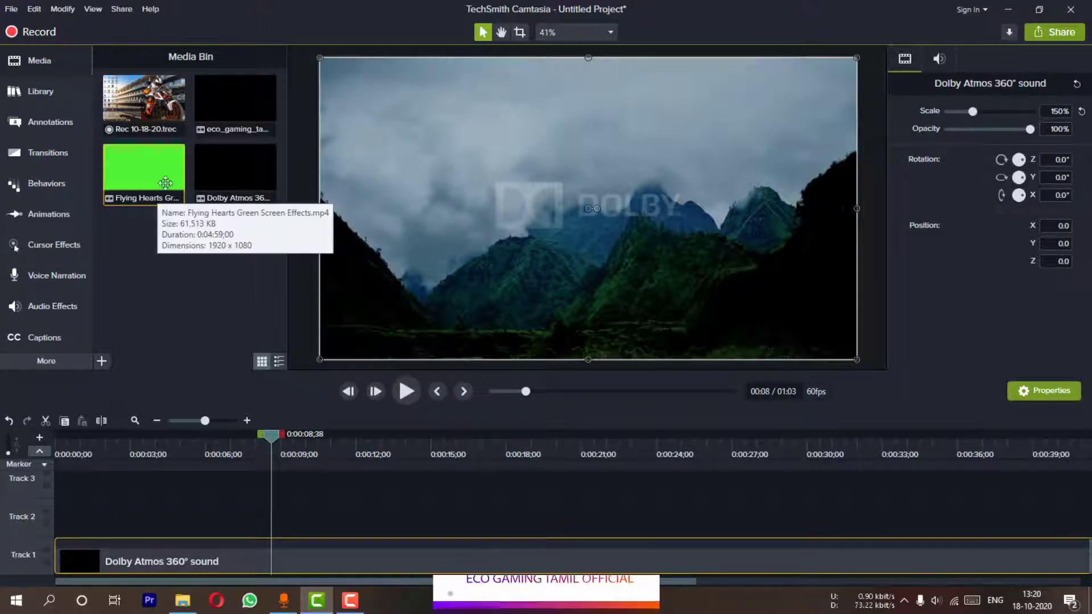
drag(165, 183, 287, 524)
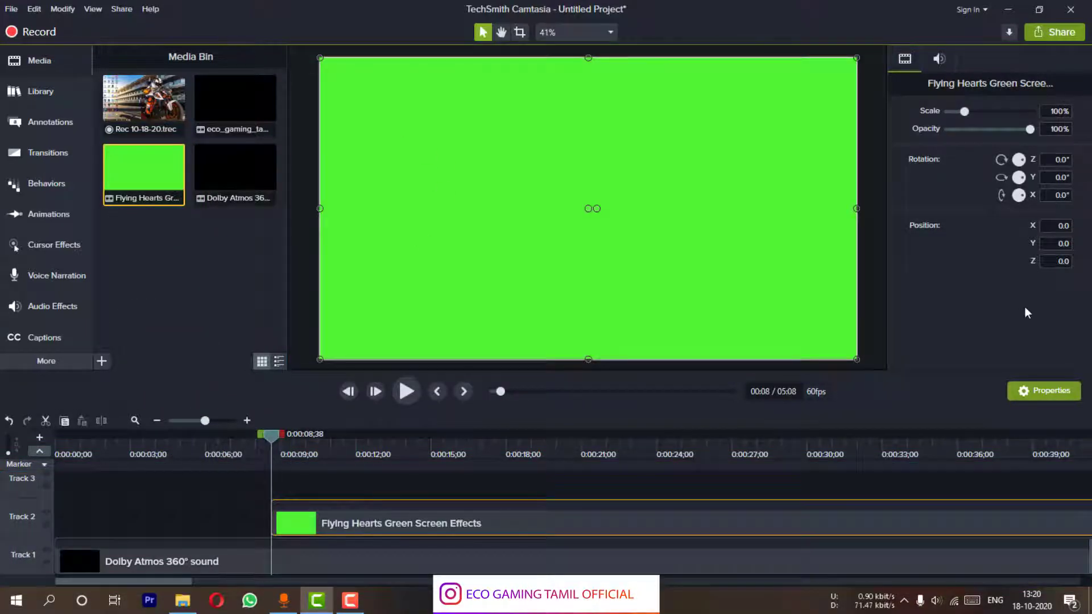
Step: Preview the timeline around the start of the Flying Hearts clip and park the playhead at 0:00:11;48
mouse_move(265, 432)
mouse_down()
mouse_move(228, 434)
mouse_move(284, 435)
mouse_up()
click(261, 452)
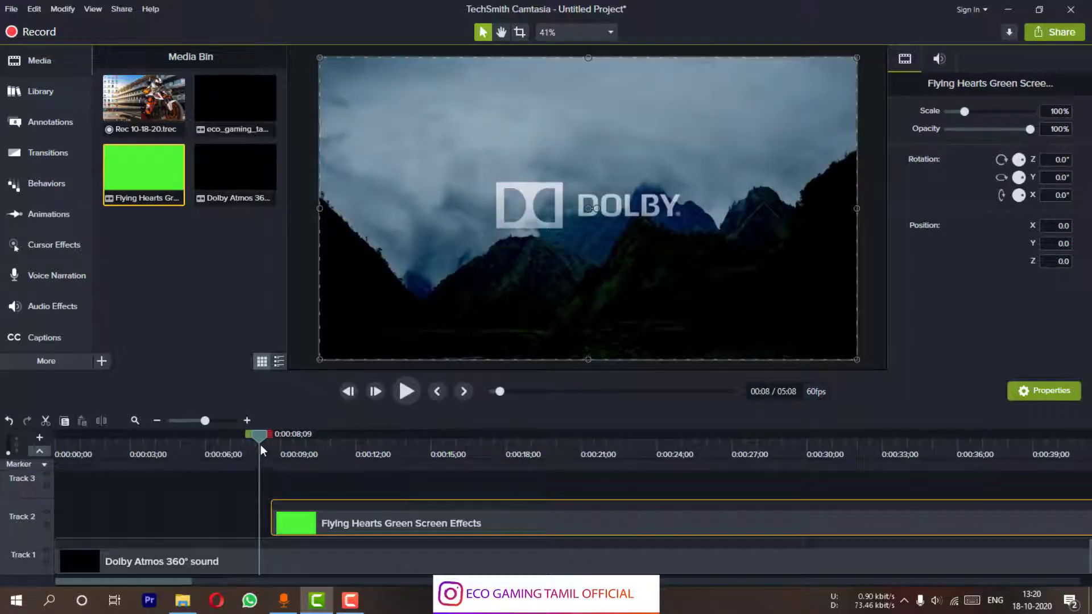
click(250, 445)
click(215, 443)
key(space)
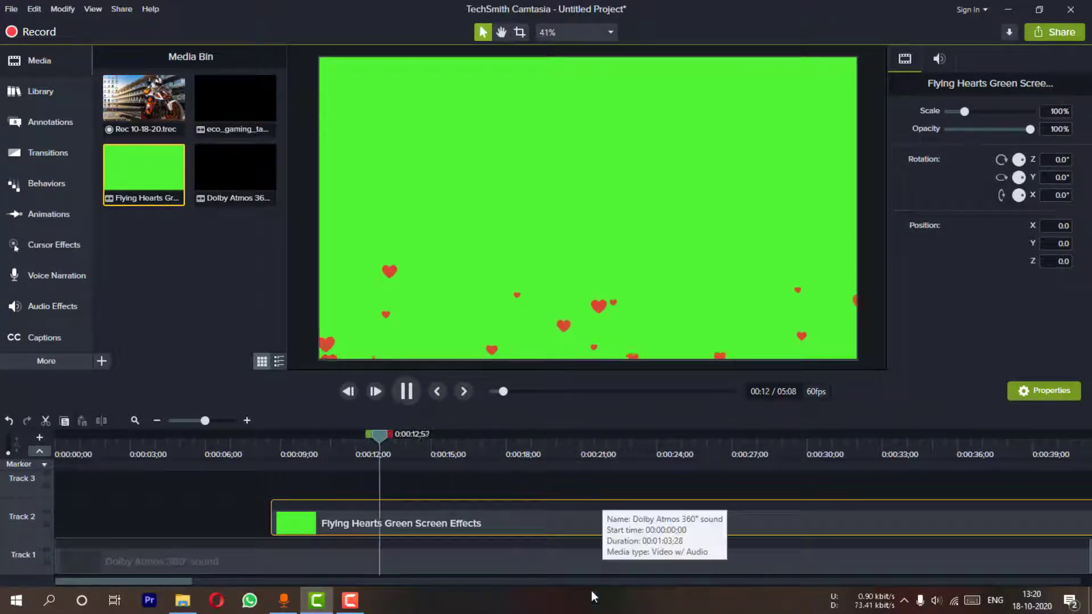
key(space)
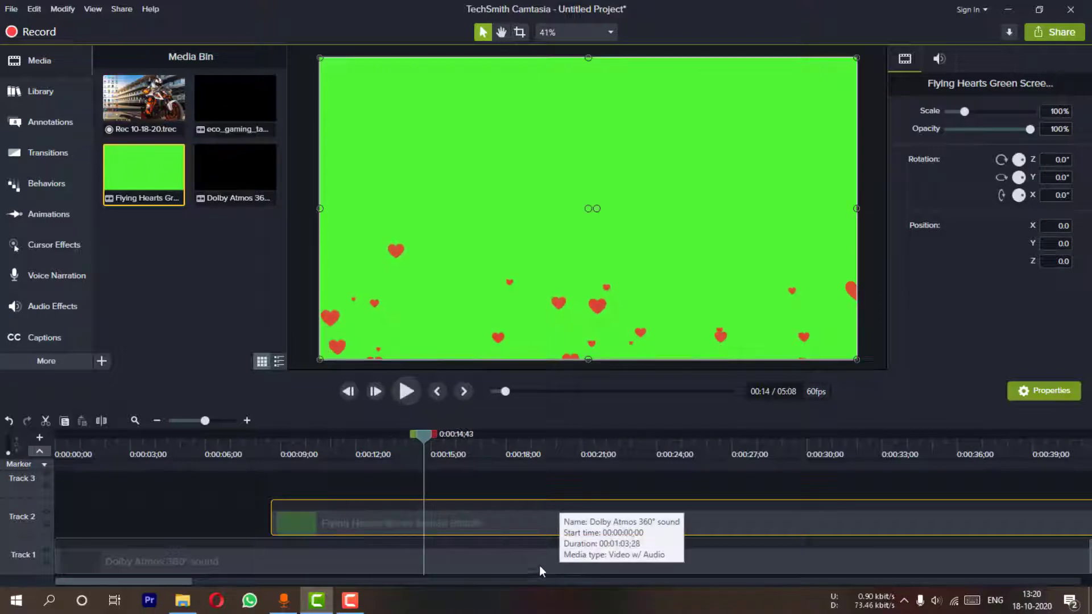
drag(427, 444, 349, 441)
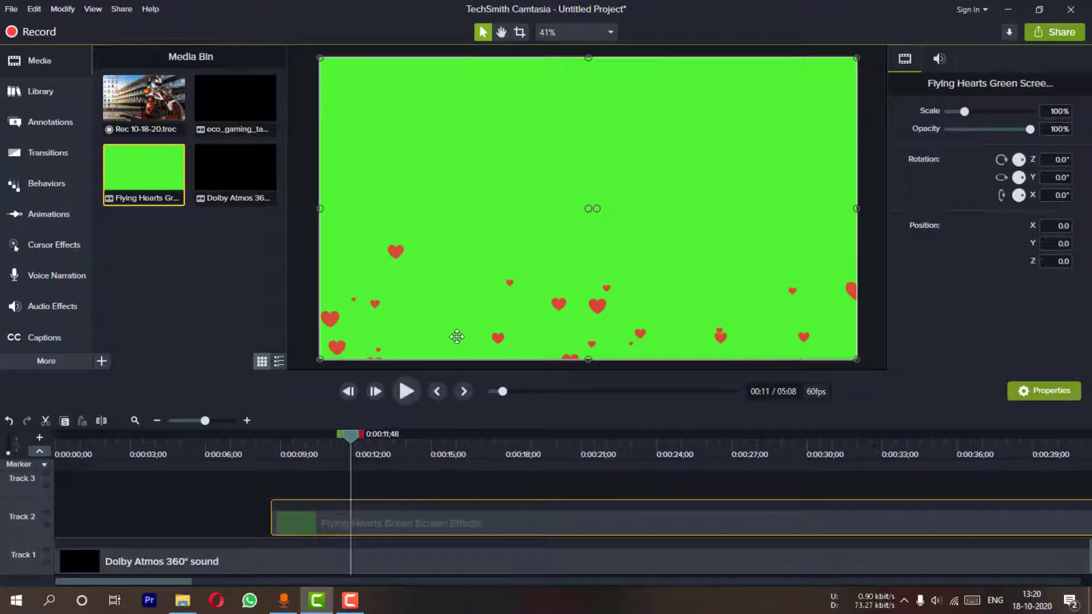
Step: Apply the Remove a Color visual effect to the Flying Hearts clip on Track 2
click(190, 562)
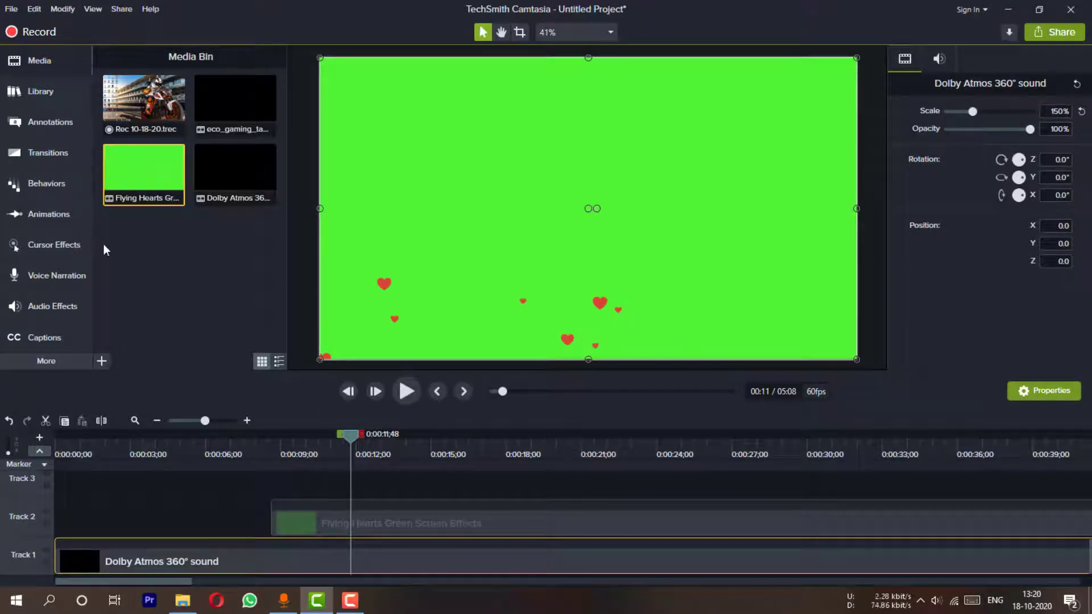
click(67, 361)
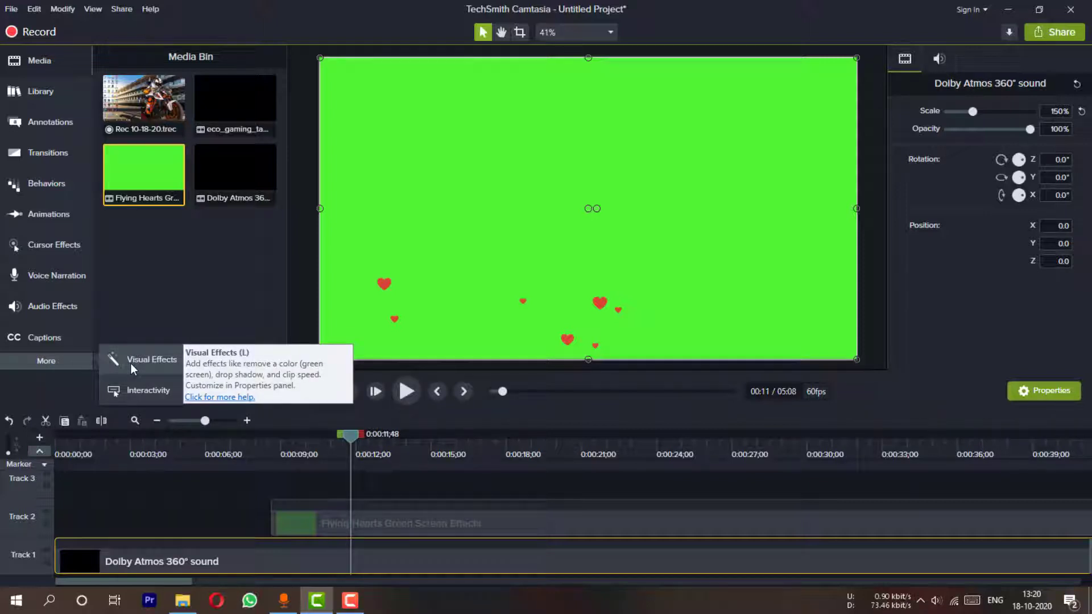
click(193, 303)
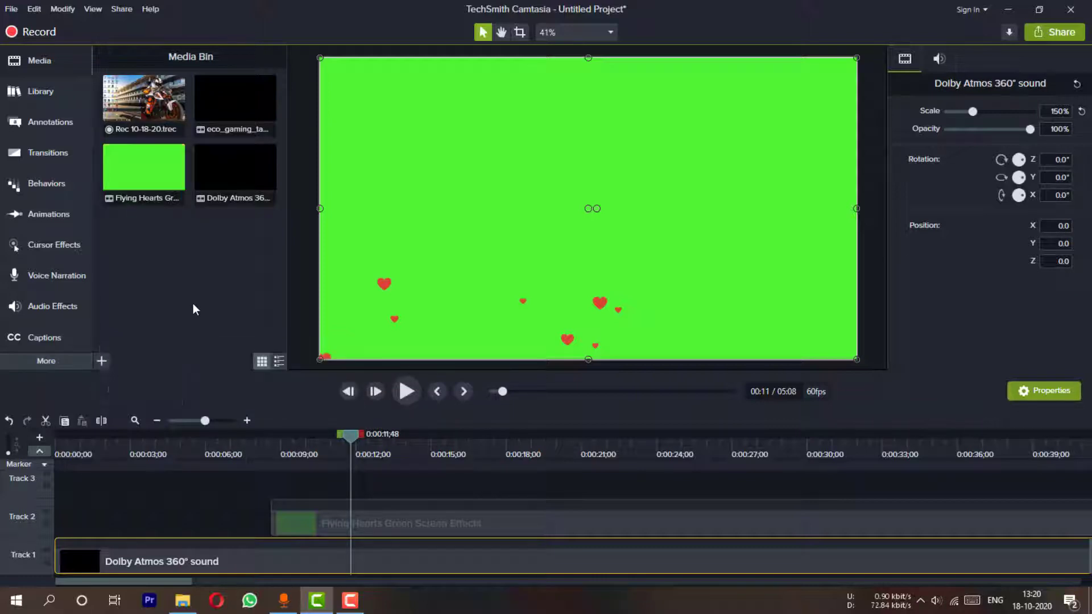
key(l)
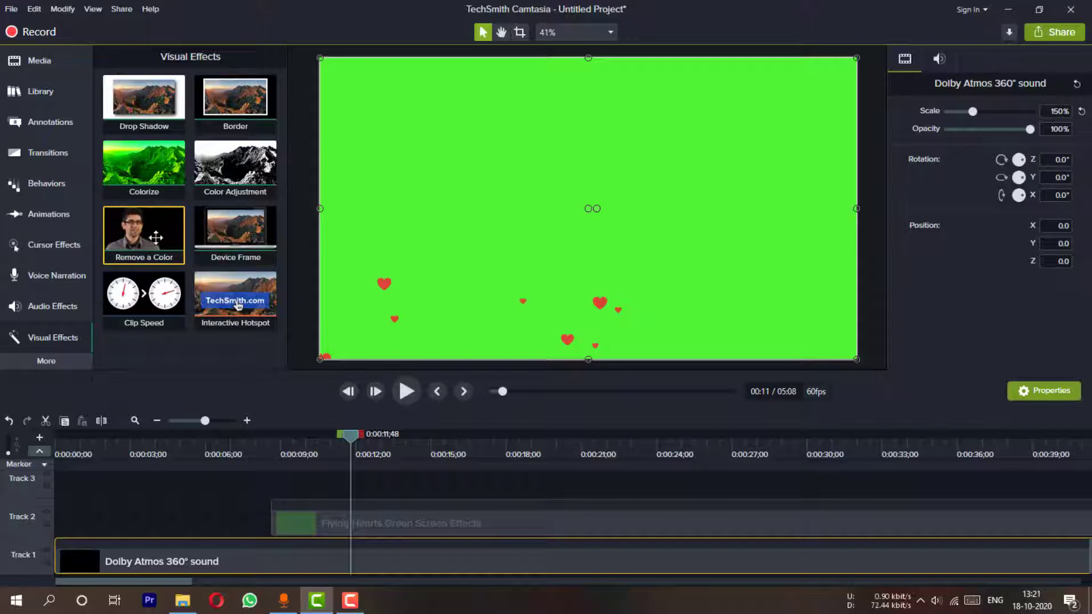
drag(147, 237, 395, 521)
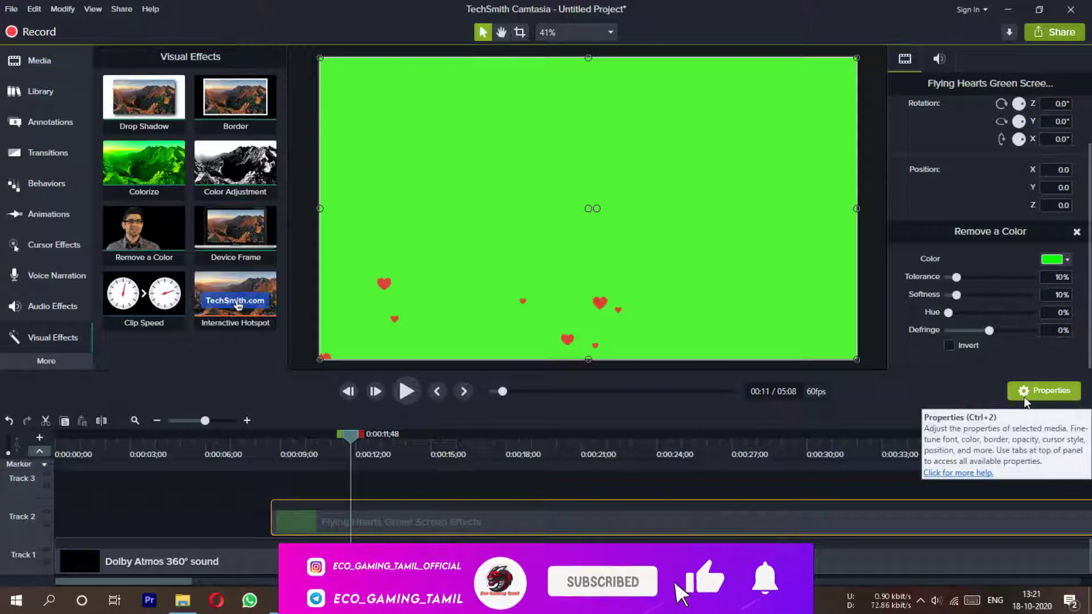
Step: Sample the green background of the Flying Hearts clip as the color for Remove a Color
click(1067, 260)
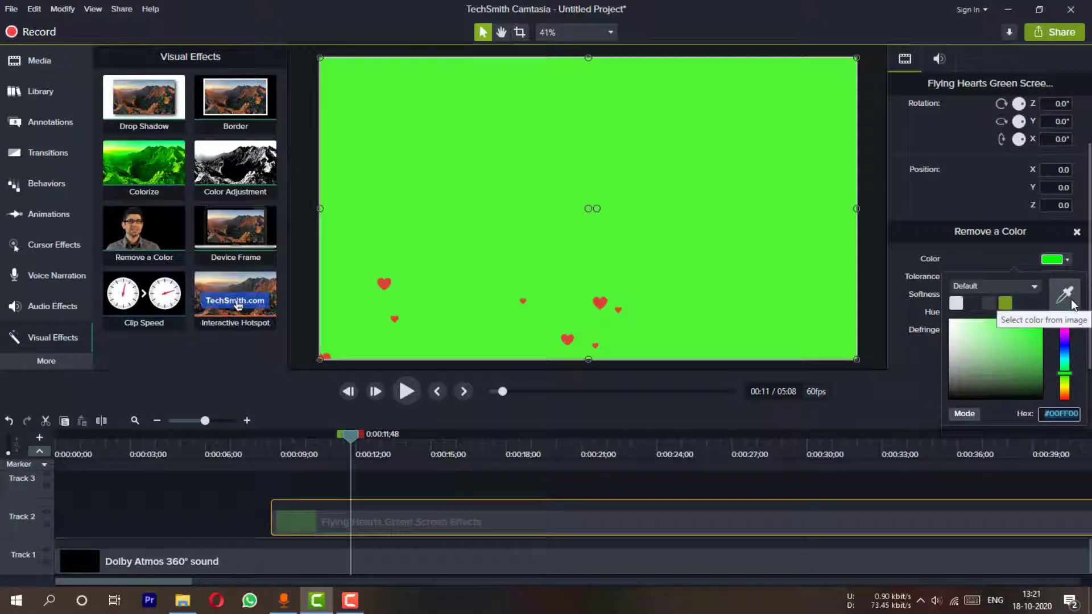
click(1072, 304)
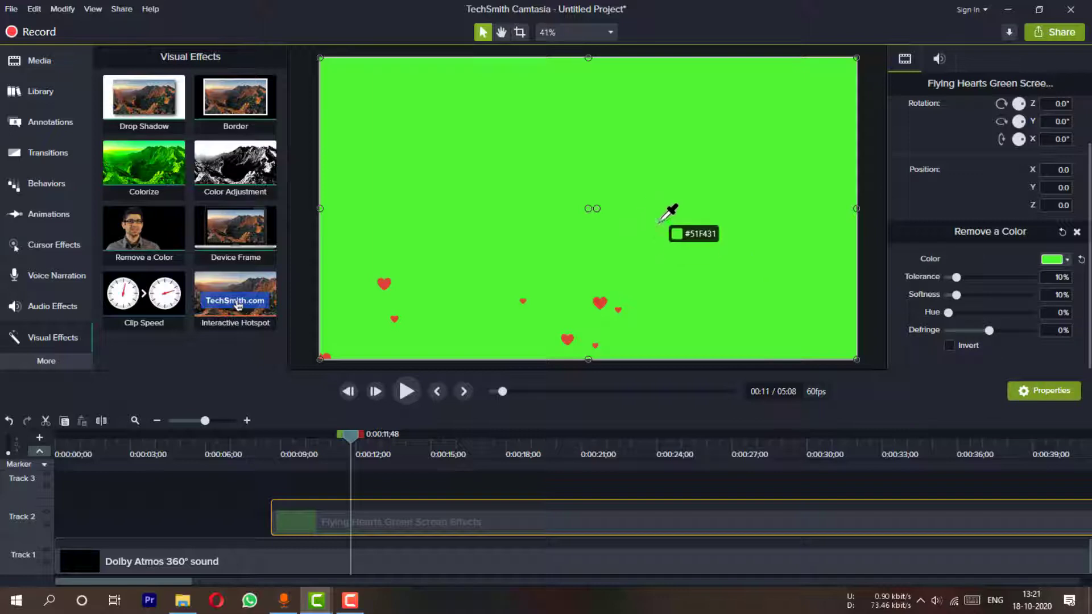
click(601, 303)
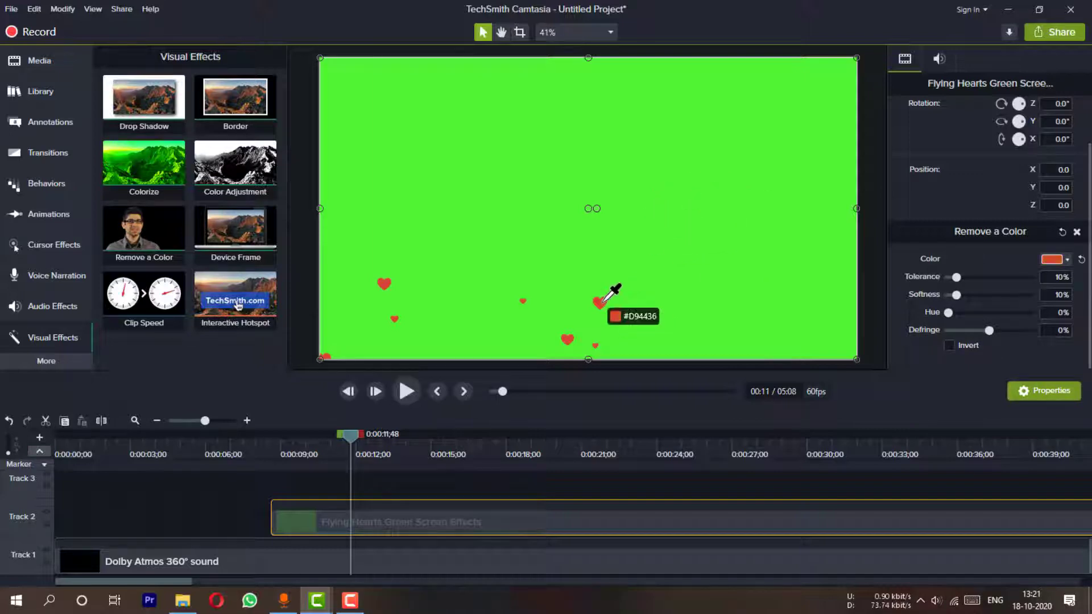
click(680, 165)
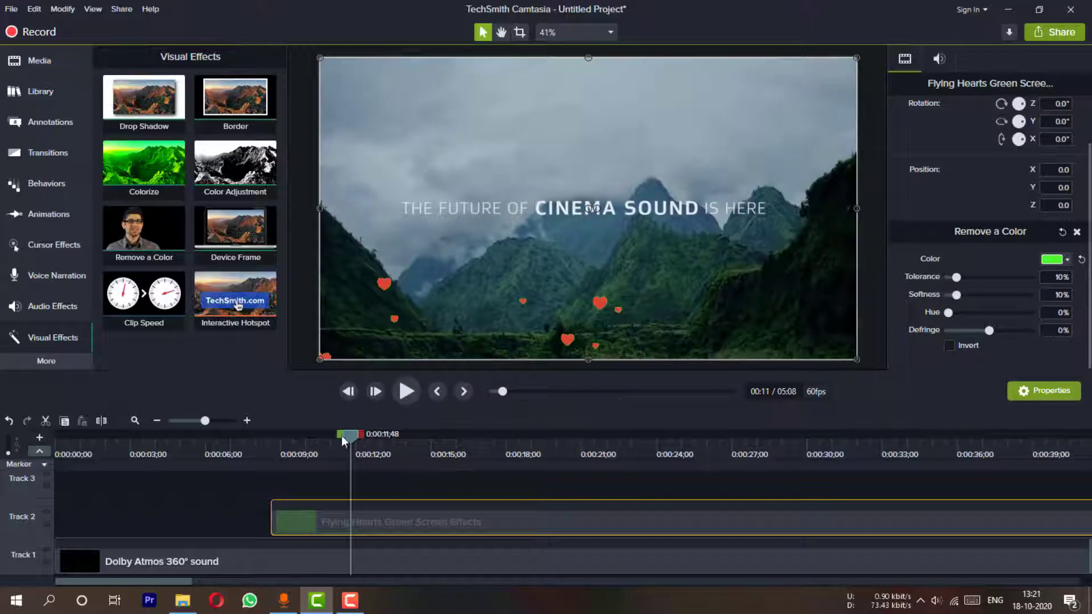
Step: Play back the timeline from just before the Flying Hearts clip to check the keyed hearts over the Dolby footage
drag(341, 436, 258, 439)
key(space)
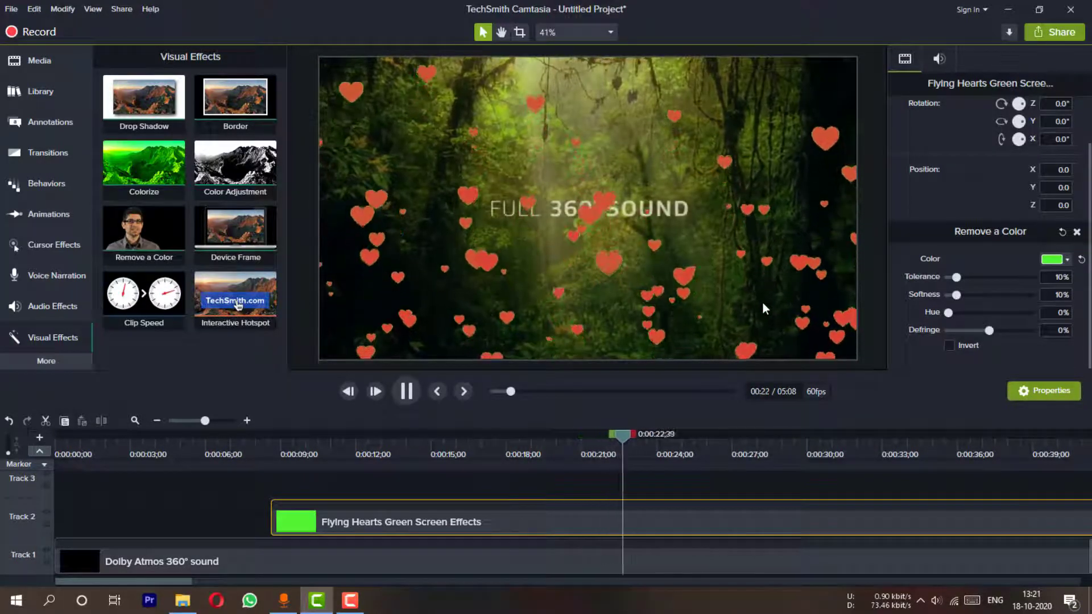
click(768, 281)
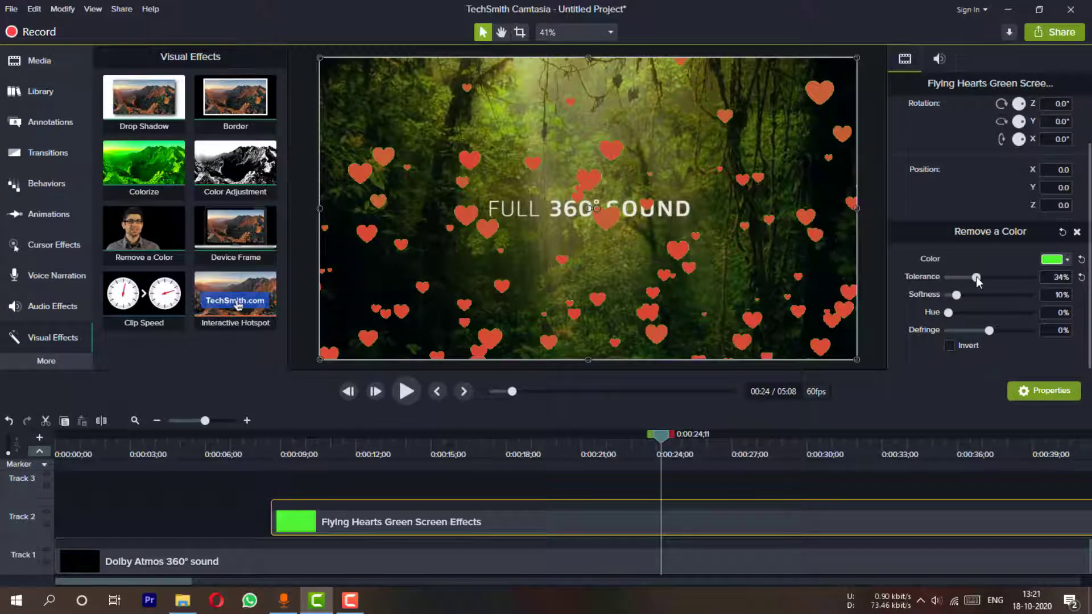
Step: Raise the Remove a Color tolerance of the Flying Hearts clip to 61%, checking the heart edges up close
drag(944, 288, 973, 285)
scroll(646, 263, up, 5)
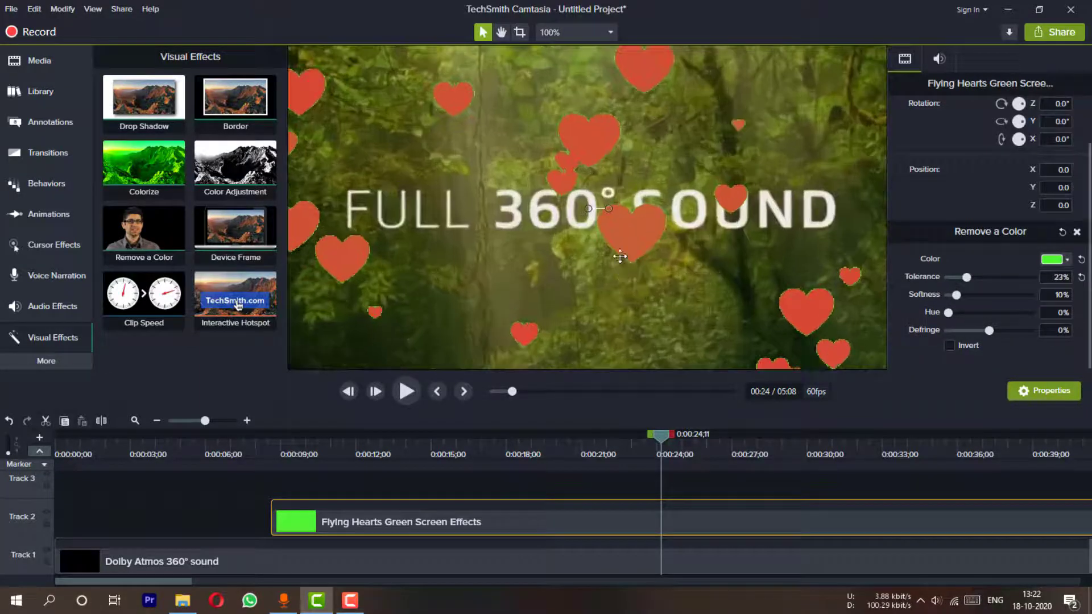
scroll(584, 124, up, 3)
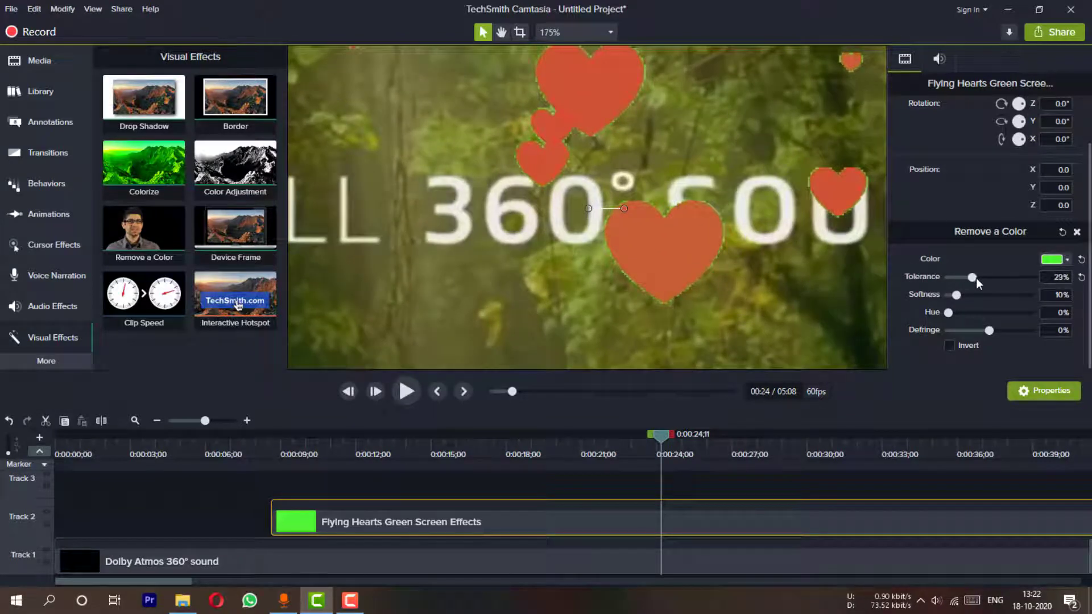
drag(976, 278, 999, 274)
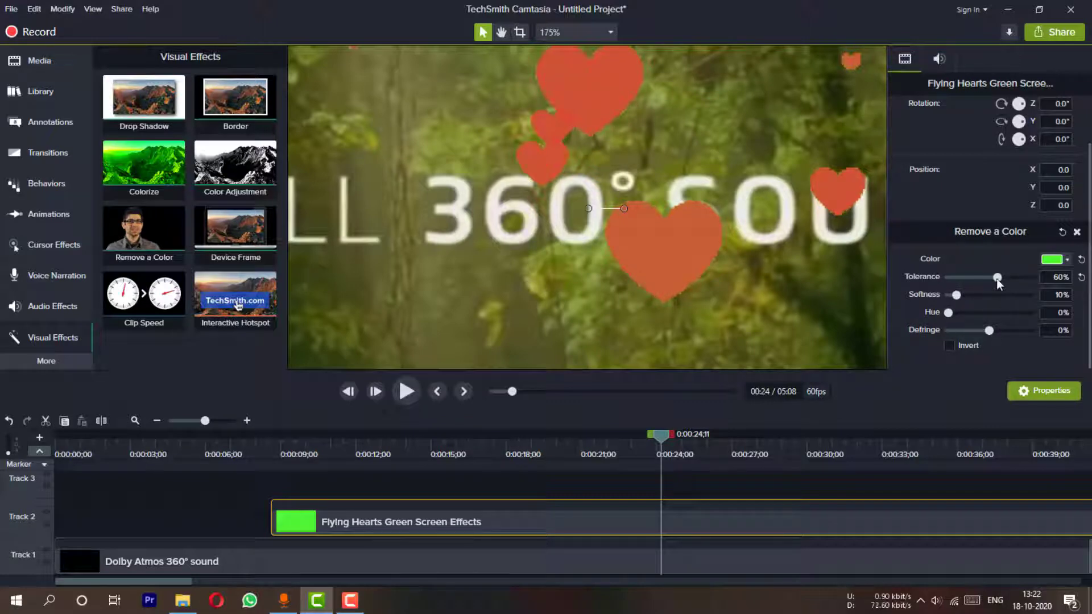
drag(996, 278, 1005, 272)
scroll(733, 205, down, 5)
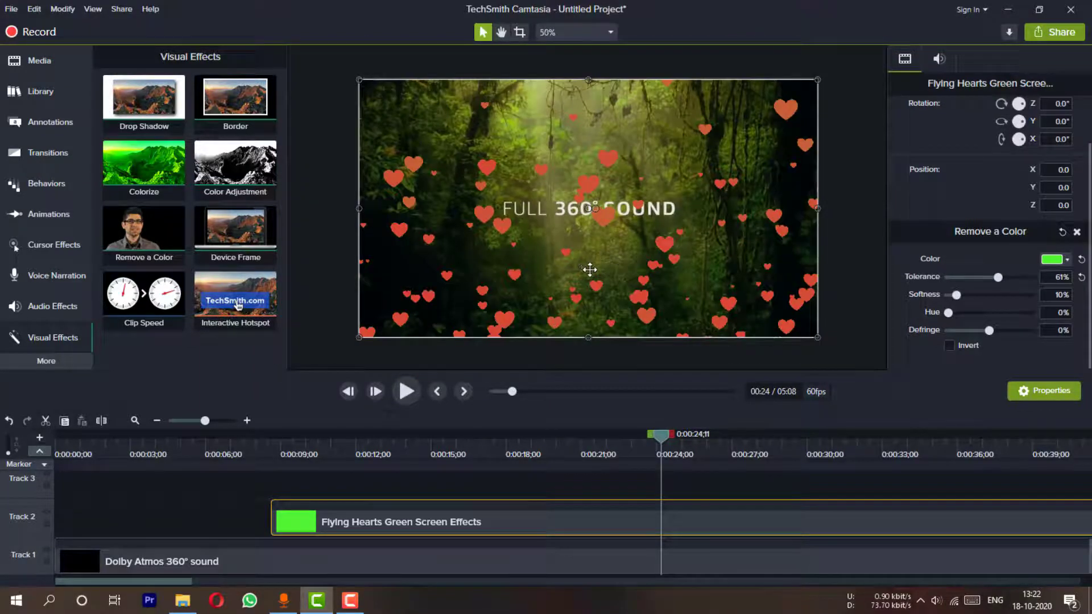
Step: Play the timeline onward from 0:00:24;11 to check the hearts overlay with the new tolerance
scroll(589, 270, up, 1)
key(space)
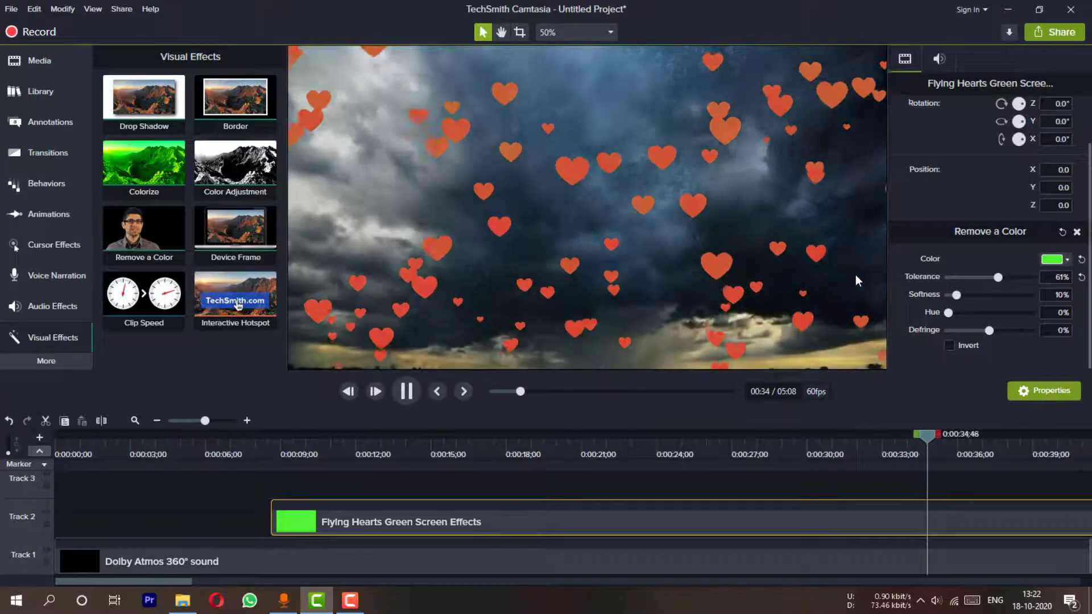
key(space)
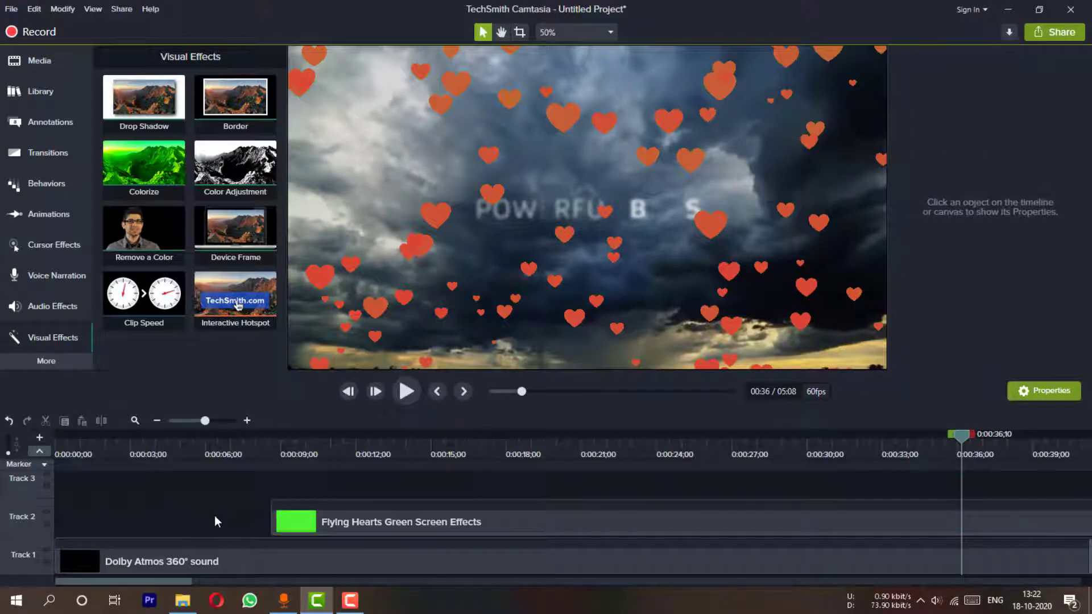
scroll(268, 515, up, 1)
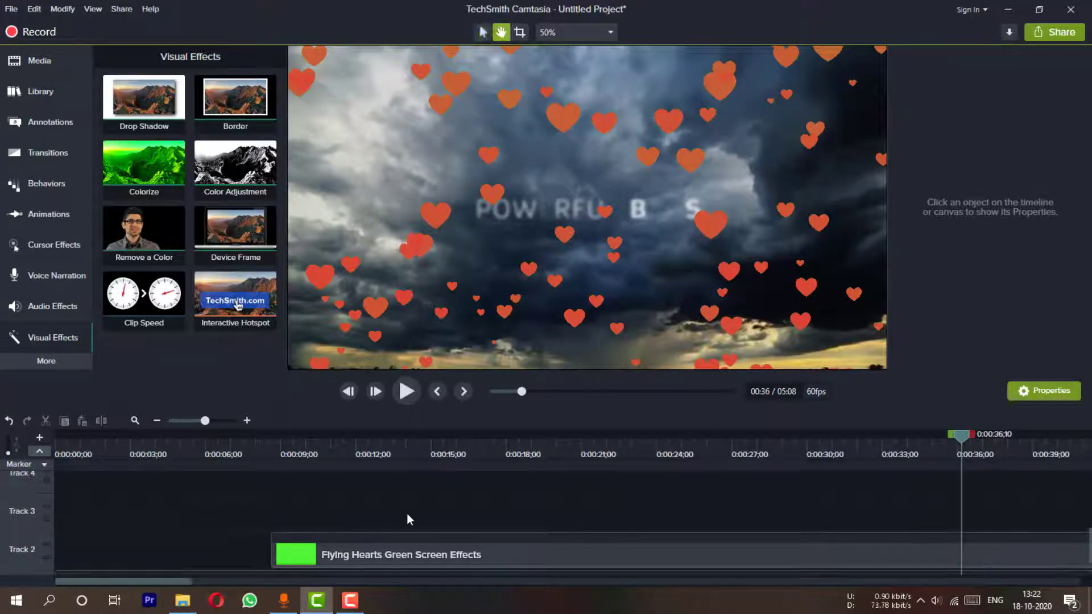
key(space)
key(space)
scroll(407, 514, down, 1)
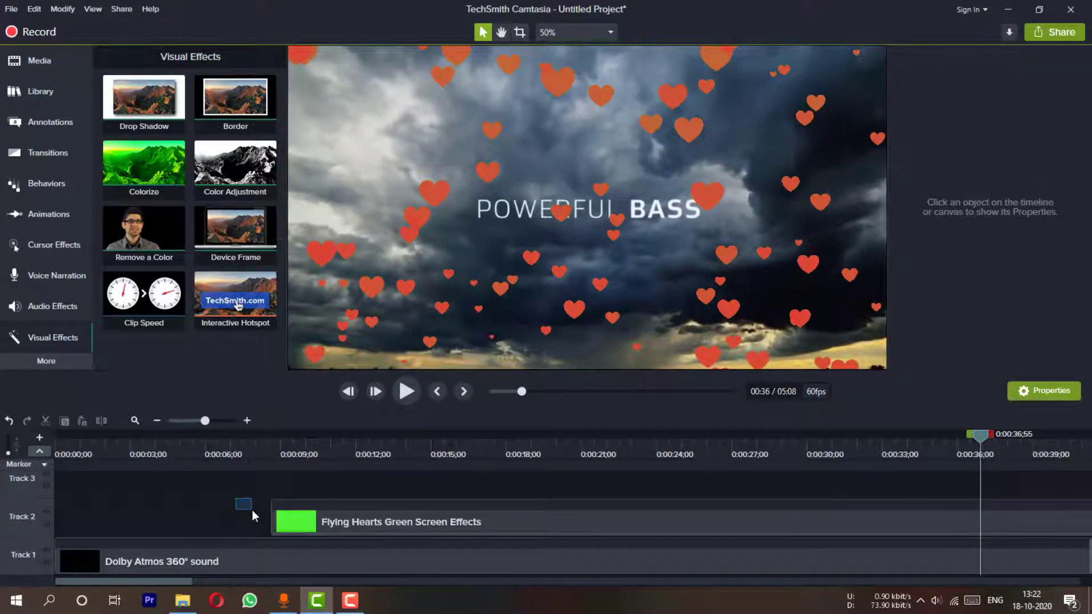
drag(251, 510, 299, 527)
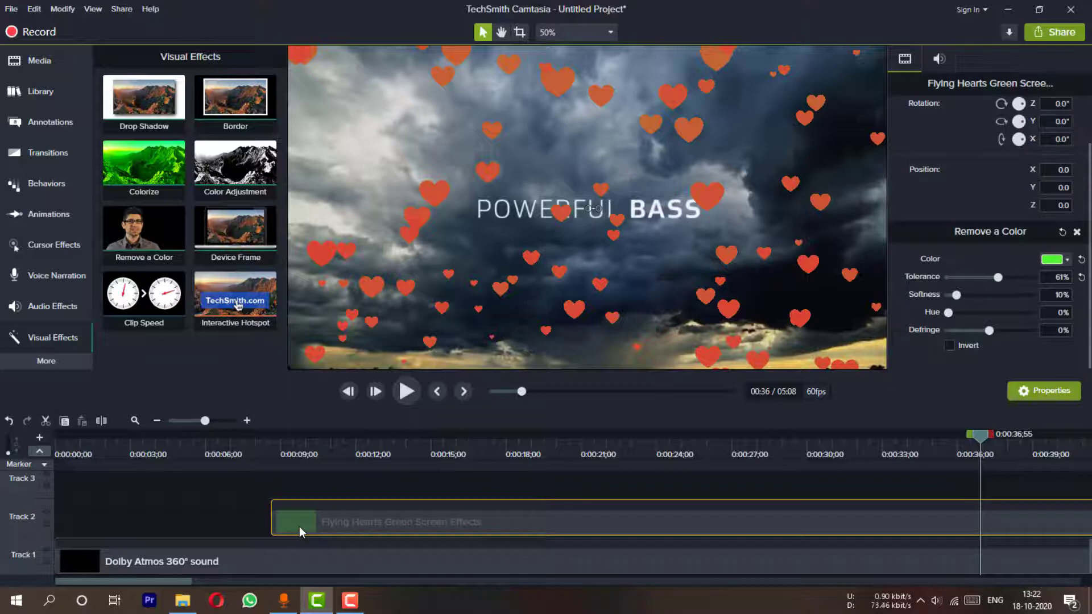
drag(240, 484, 291, 509)
click(265, 507)
click(291, 508)
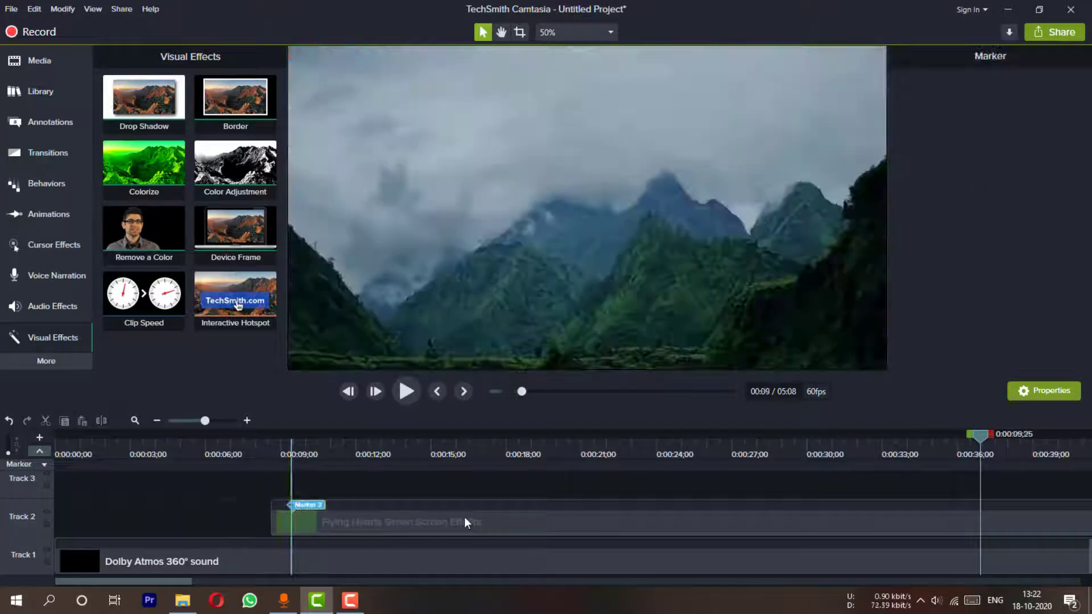
click(439, 482)
Step: Replace the Flying Hearts clip on Track 2 with the eco_gaming_tamil_official clip, starting at 0:00:09;25
click(282, 519)
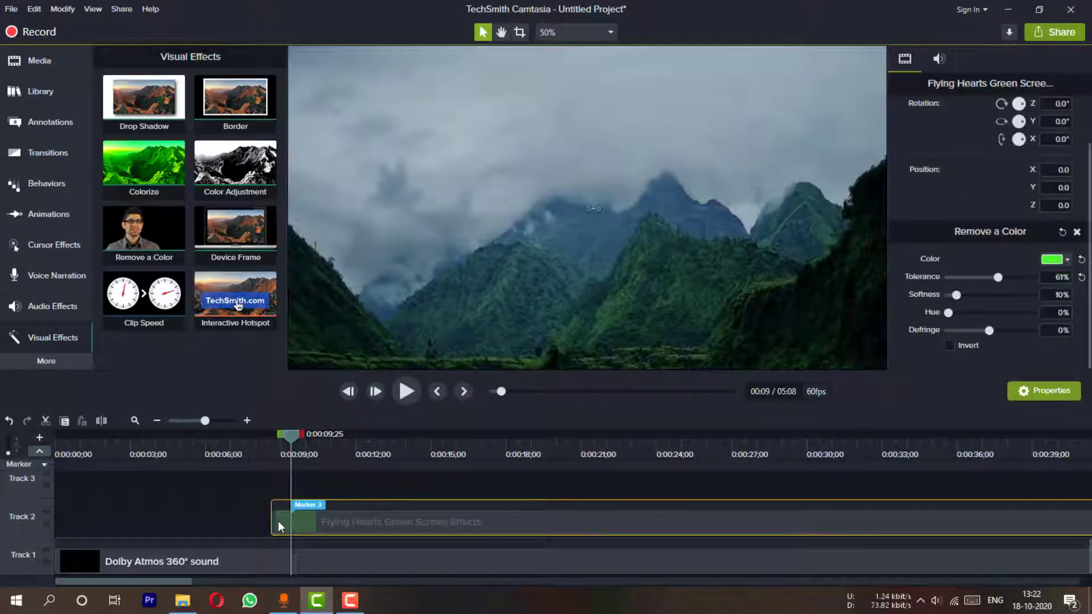
key(Delete)
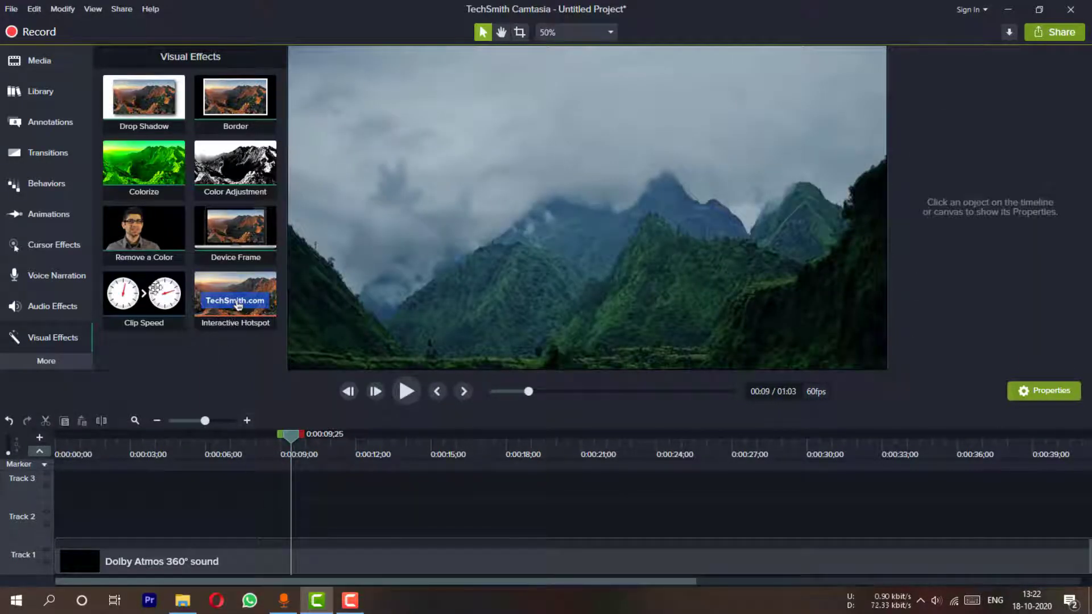
click(24, 59)
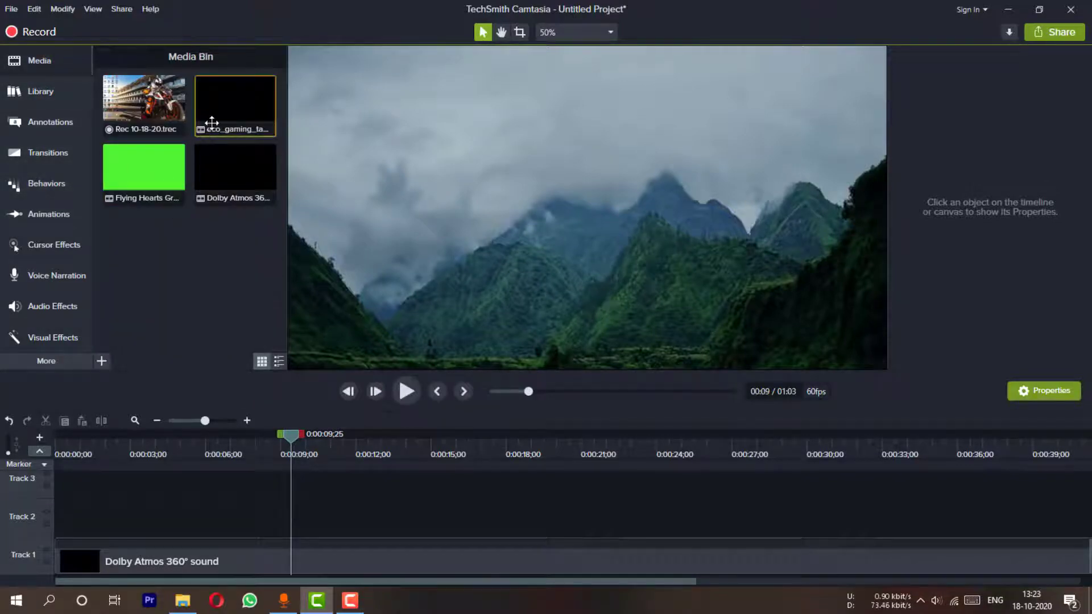
drag(229, 115, 299, 523)
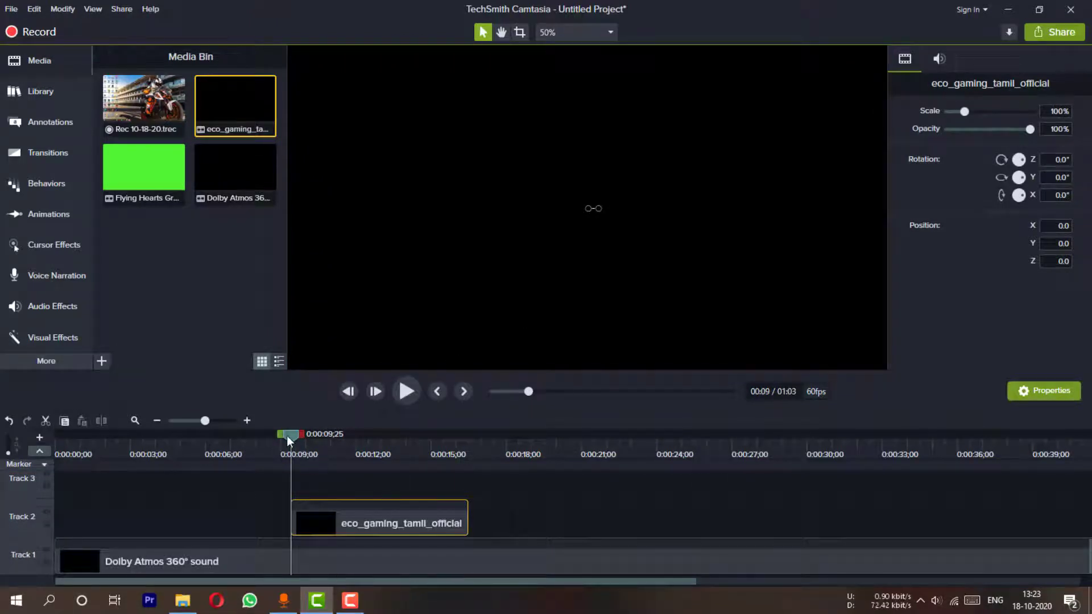
Step: Scrub through the eco_gaming_tamil_official clip to preview its subscribe banner and return to the clip's start
drag(289, 436, 376, 460)
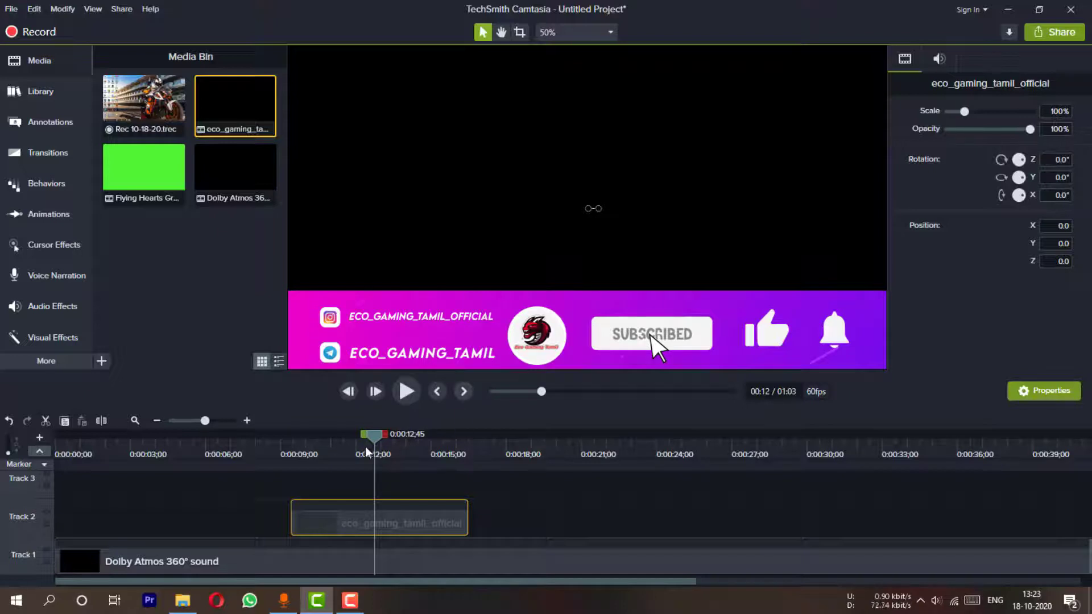
drag(376, 443, 306, 451)
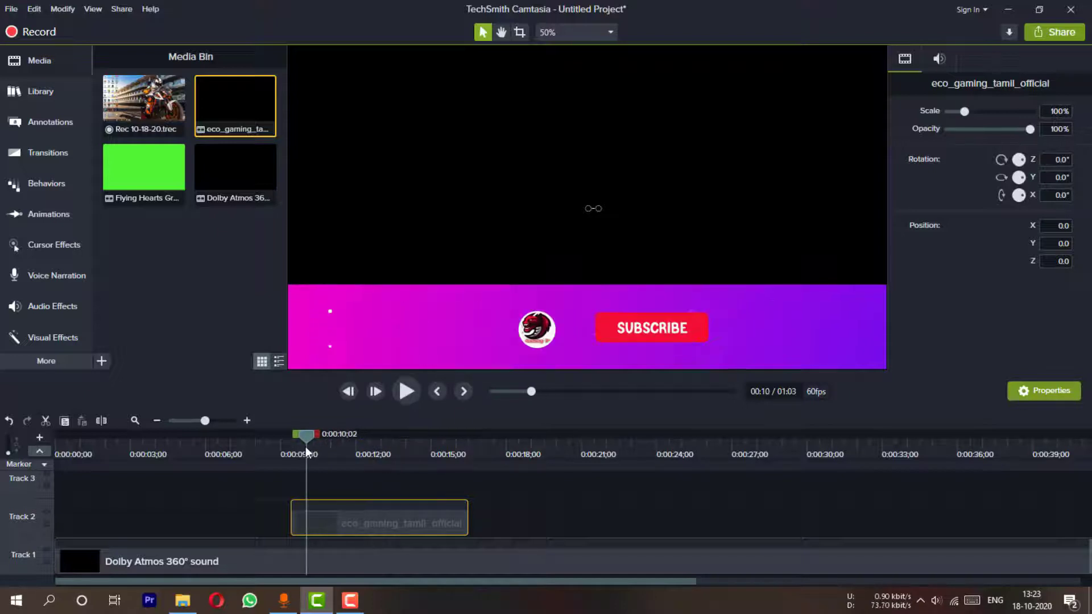
drag(312, 439, 290, 446)
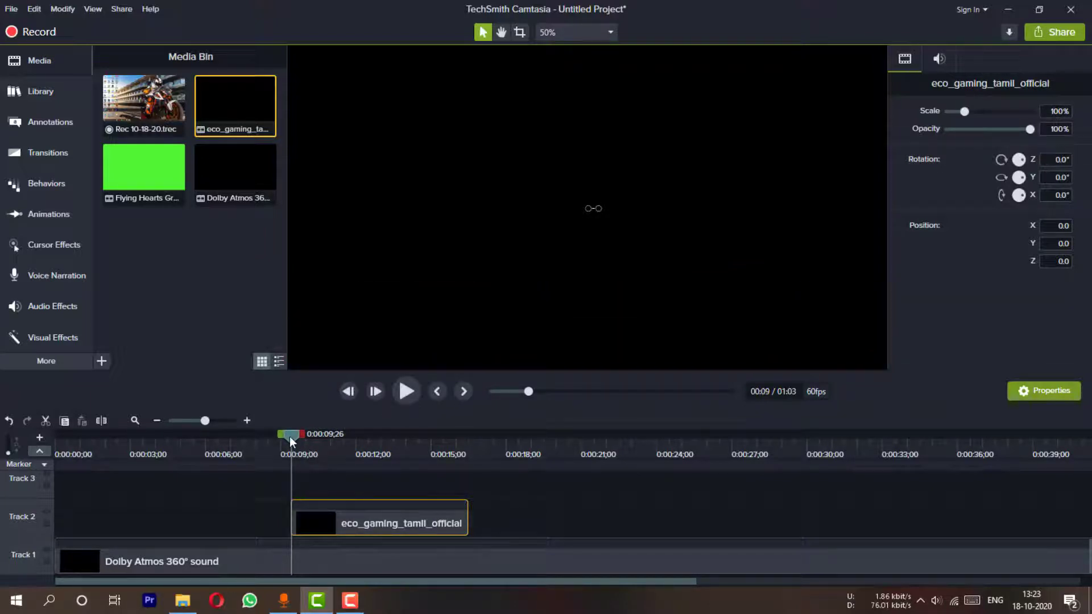
Step: Scale the eco_gaming_tamil_official clip down to 56% and place it low in the frame at X 0.0, Y -190.6
drag(291, 439, 303, 436)
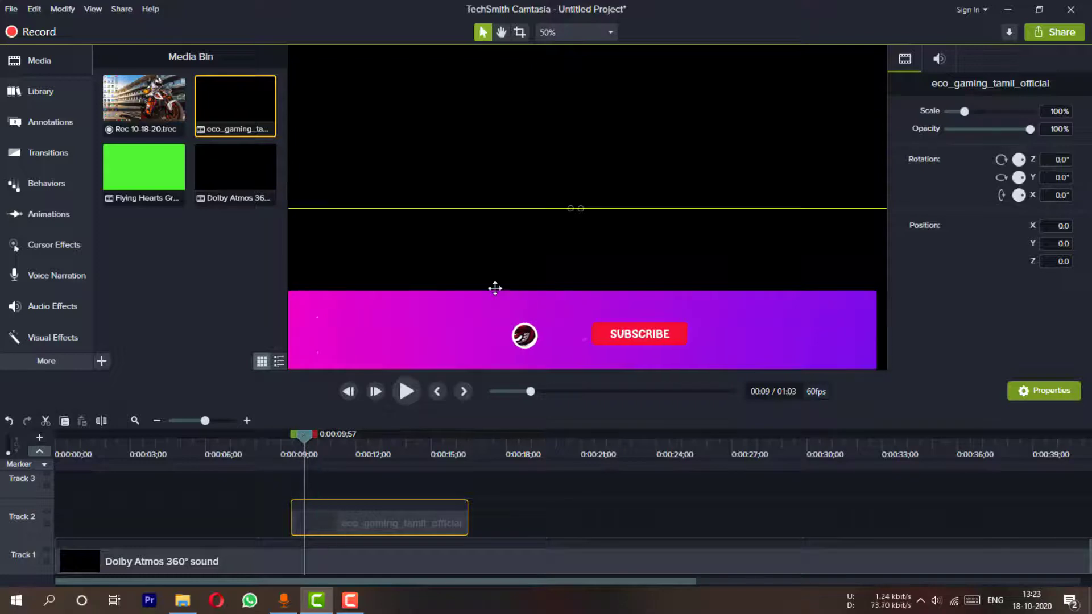
drag(495, 289, 453, 218)
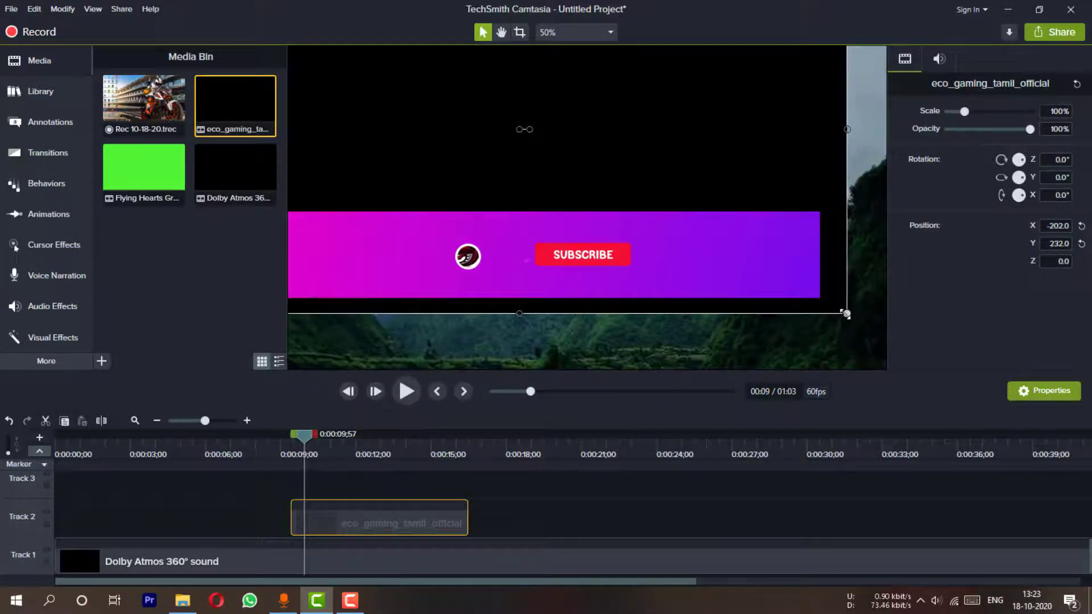
drag(846, 314, 558, 131)
drag(472, 100, 751, 293)
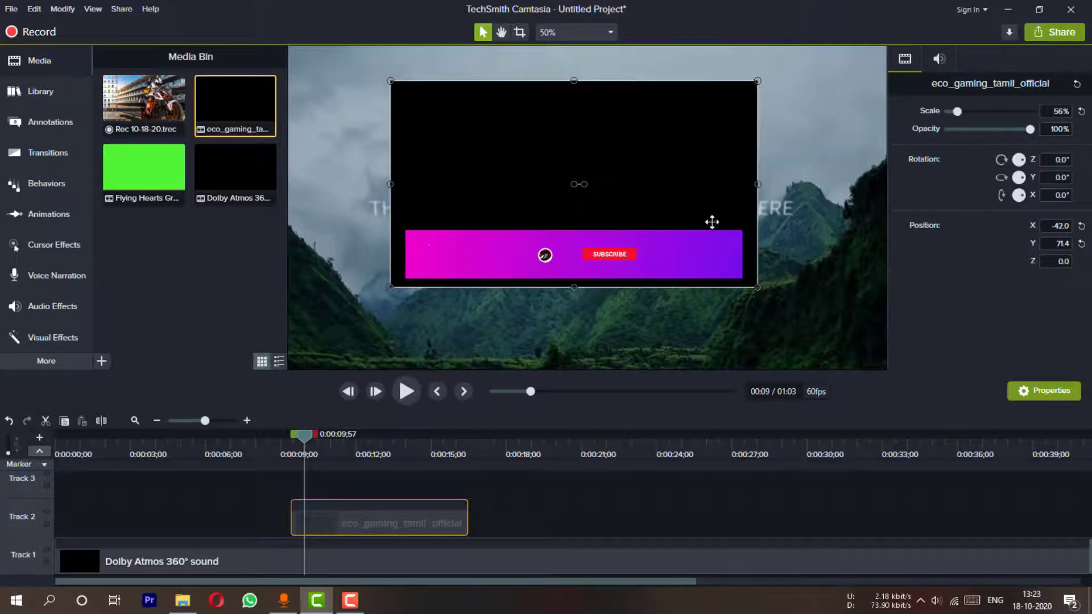
drag(712, 222, 725, 314)
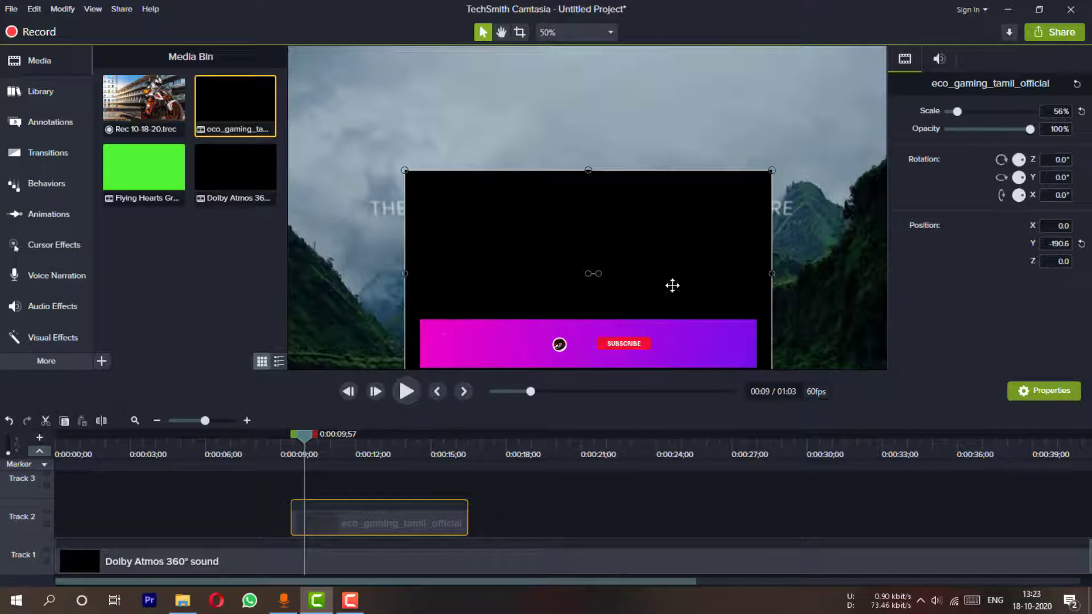
Step: Play the timeline from just before the eco_gaming_tamil_official clip to preview the scaled banner over the Dolby Atmos video
click(884, 291)
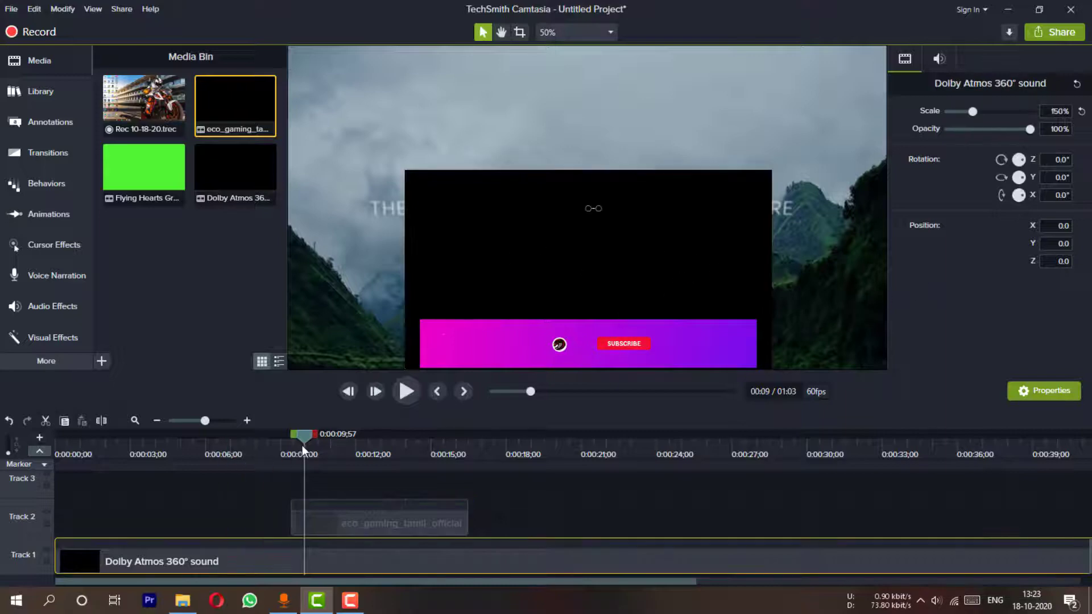
click(278, 449)
key(space)
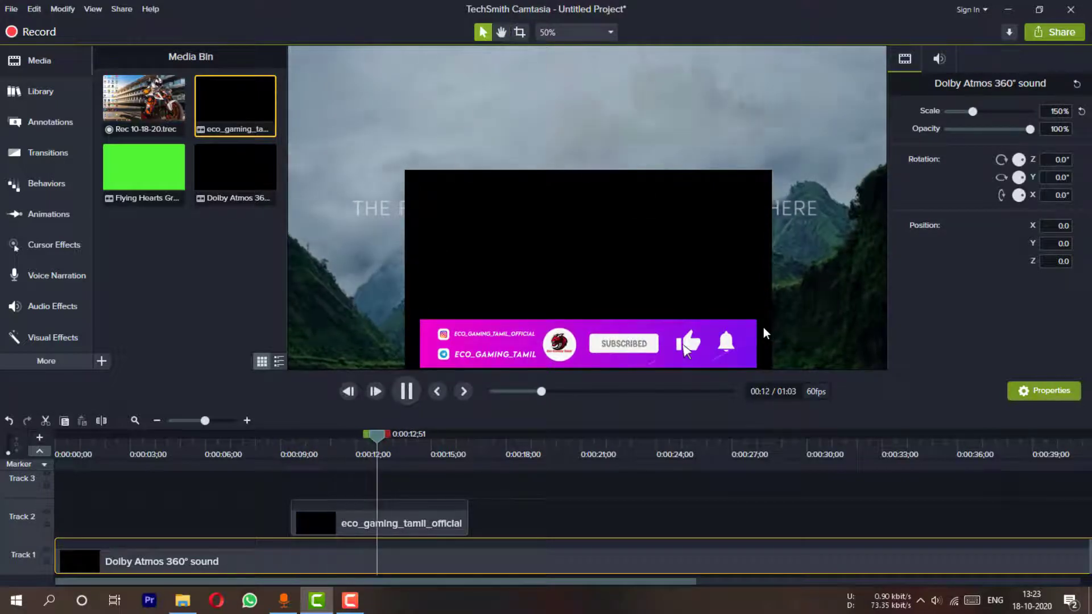
key(space)
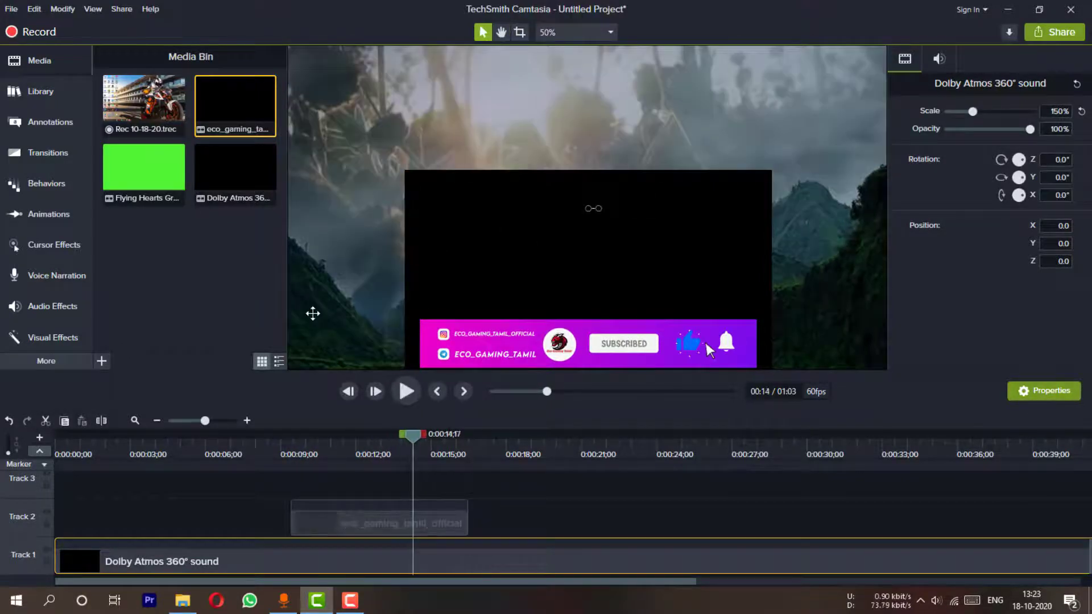
Step: Apply the Remove a Color effect to the eco_gaming_tamil_official clip and sample its black background as the color to remove
click(235, 296)
key(l)
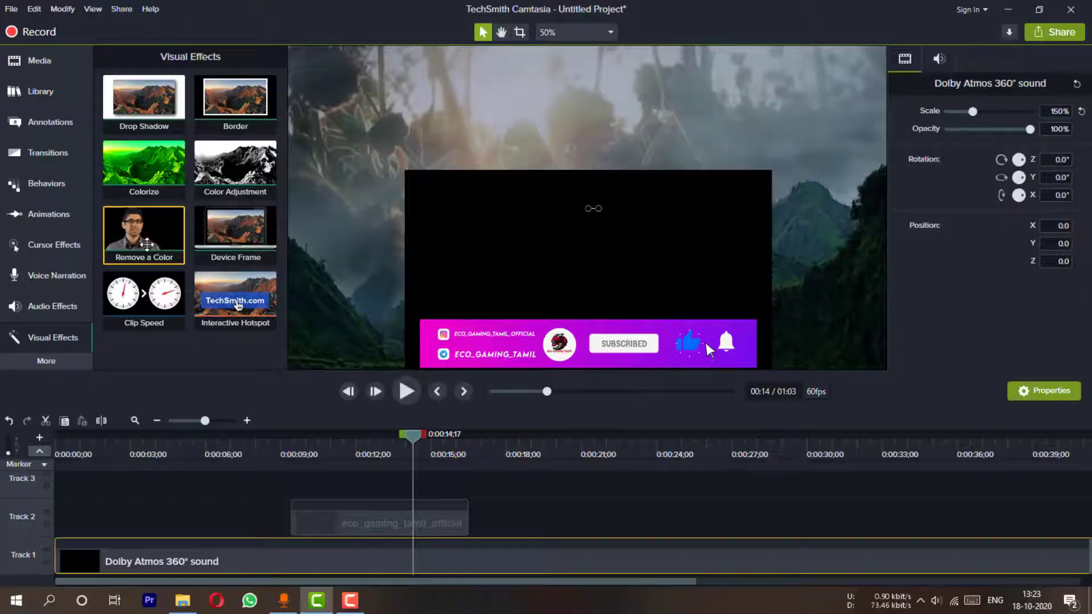
drag(147, 245, 373, 518)
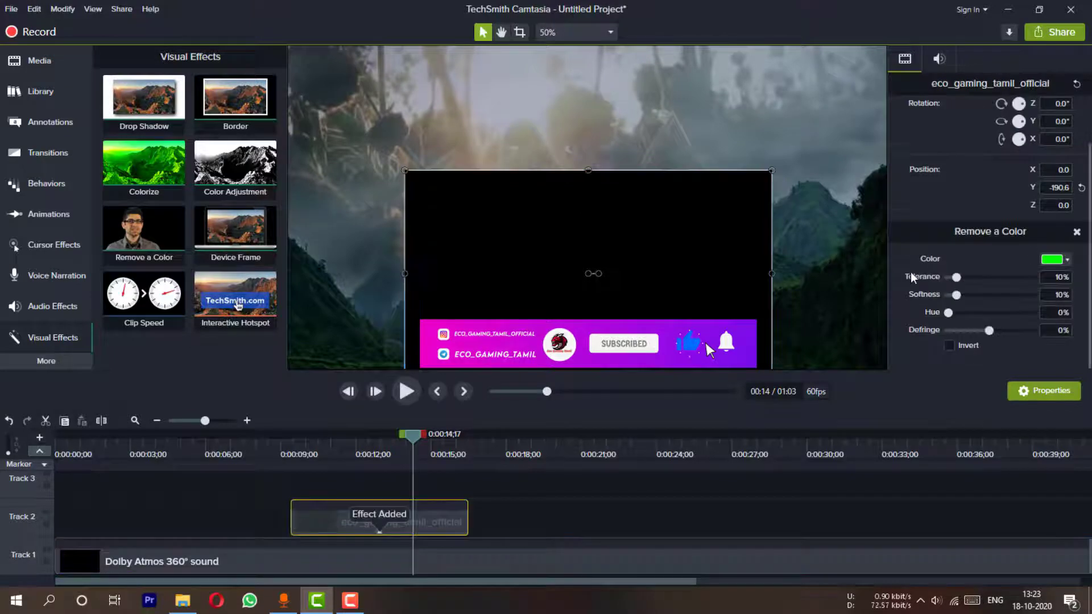
click(1068, 261)
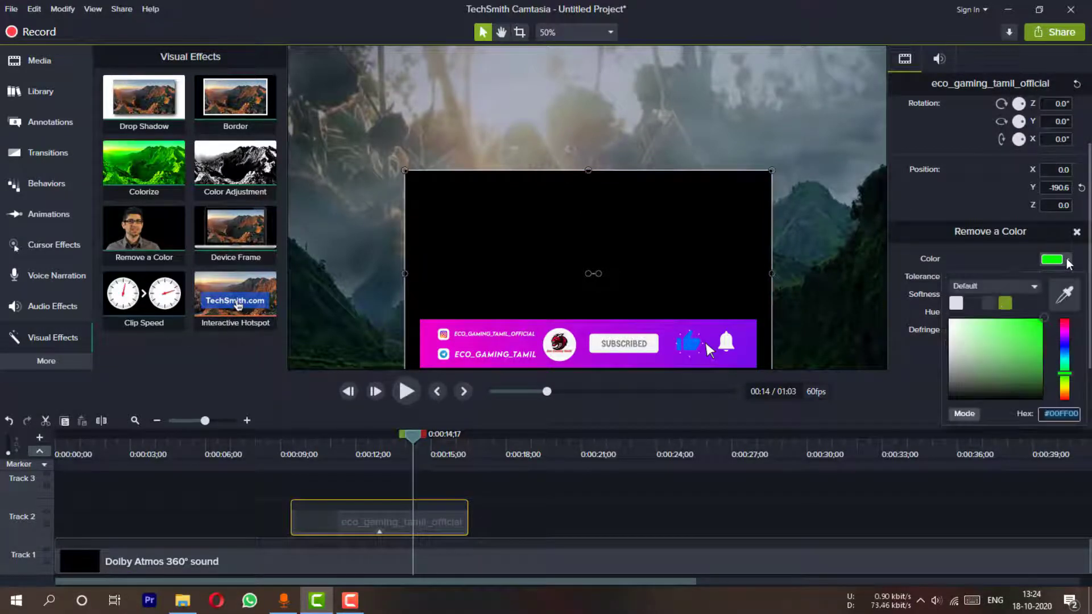
click(1063, 302)
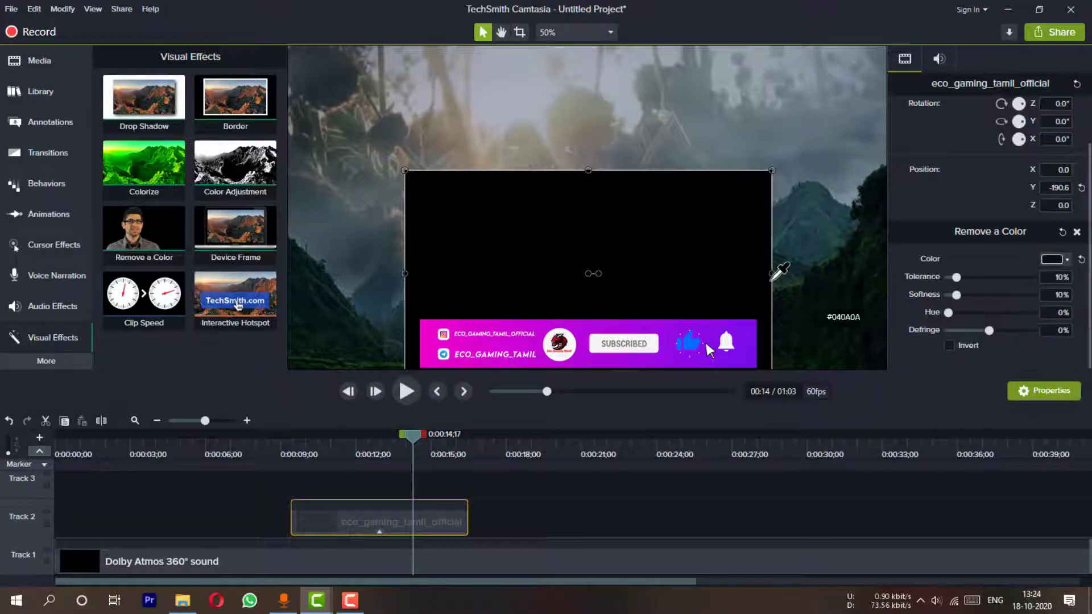
click(701, 231)
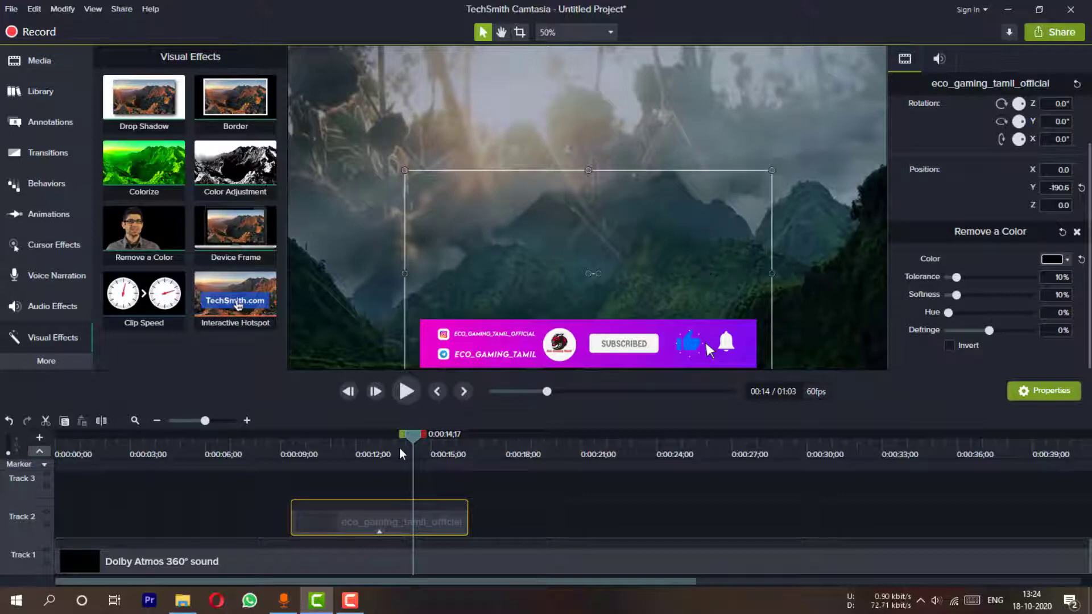
Step: Play the timeline from 0:00:08;36 to check the subscribe banner with its black background removed
drag(411, 436, 268, 459)
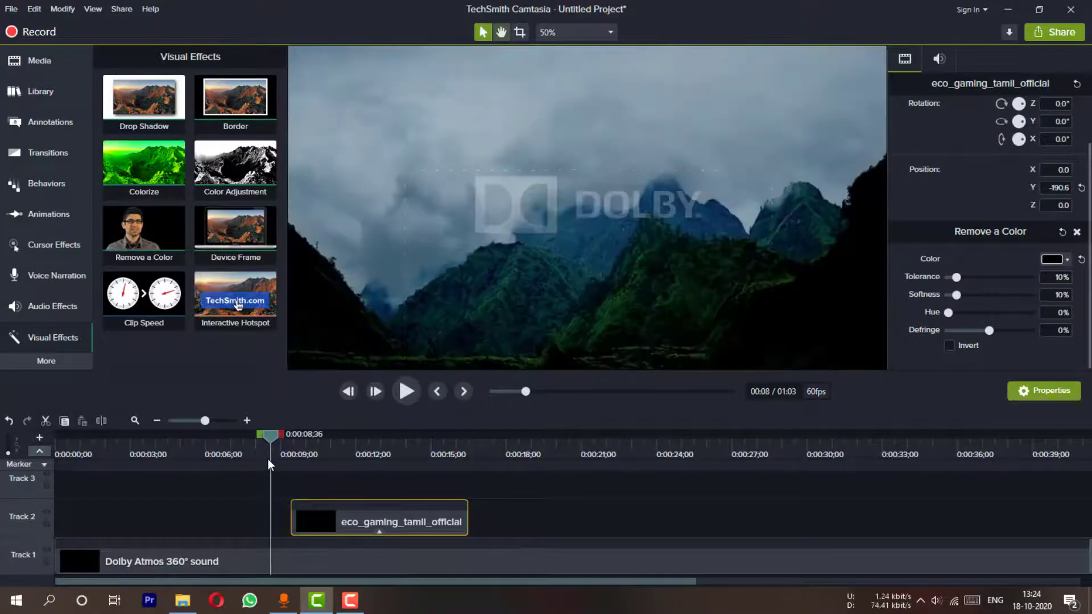
key(space)
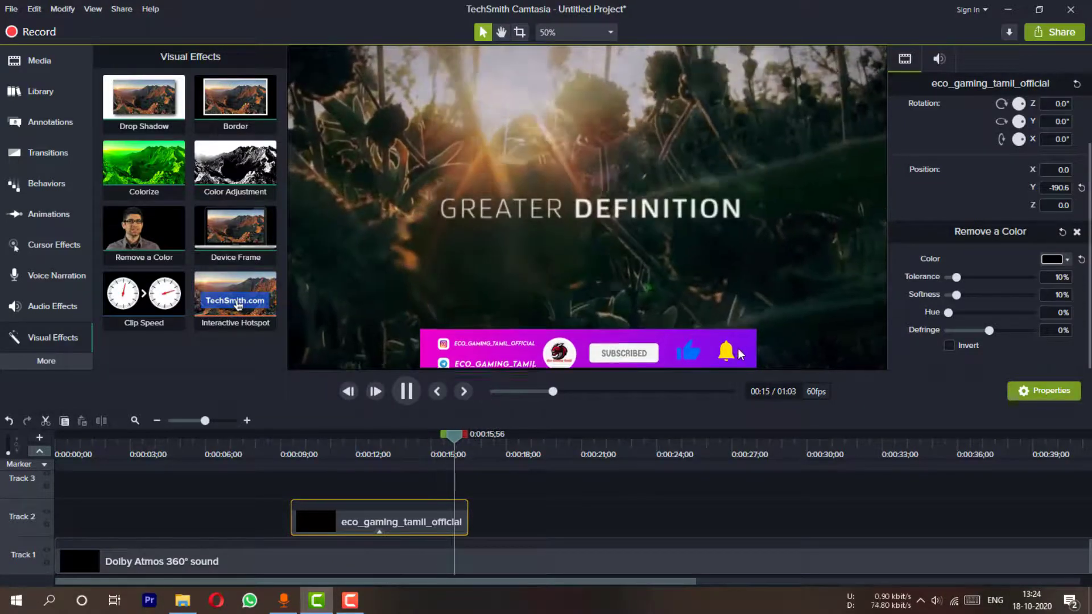
key(space)
scroll(670, 309, up, 1)
scroll(670, 308, up, 1)
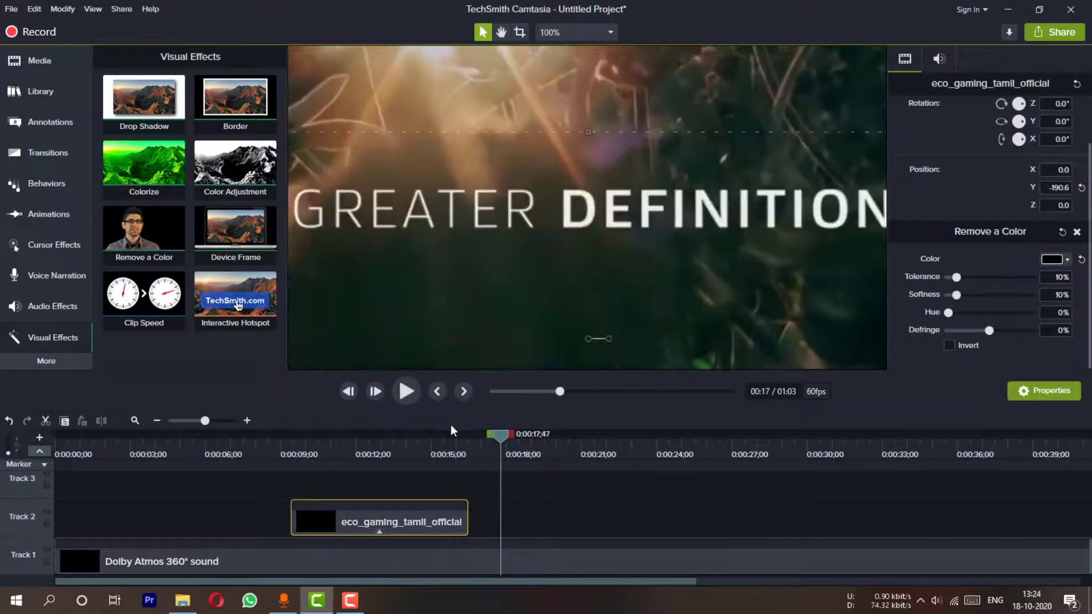
Step: At 0:00:14;01, move the Dolby Atmos video up to Y 112.0 and the eco_gaming_tamil_official clip up to Y -79.0
click(406, 445)
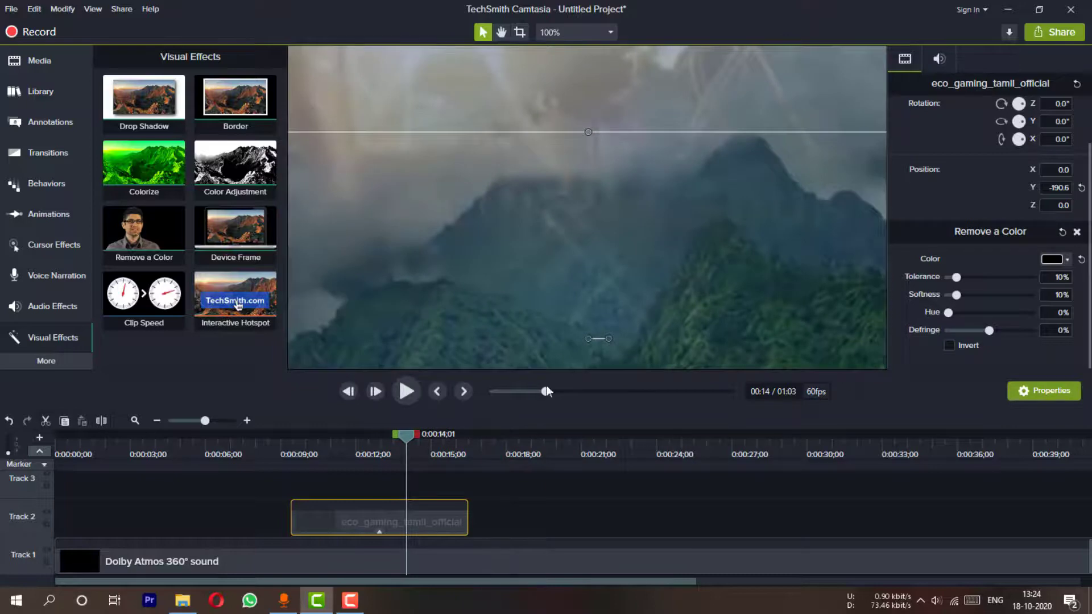
scroll(575, 336, down, 2)
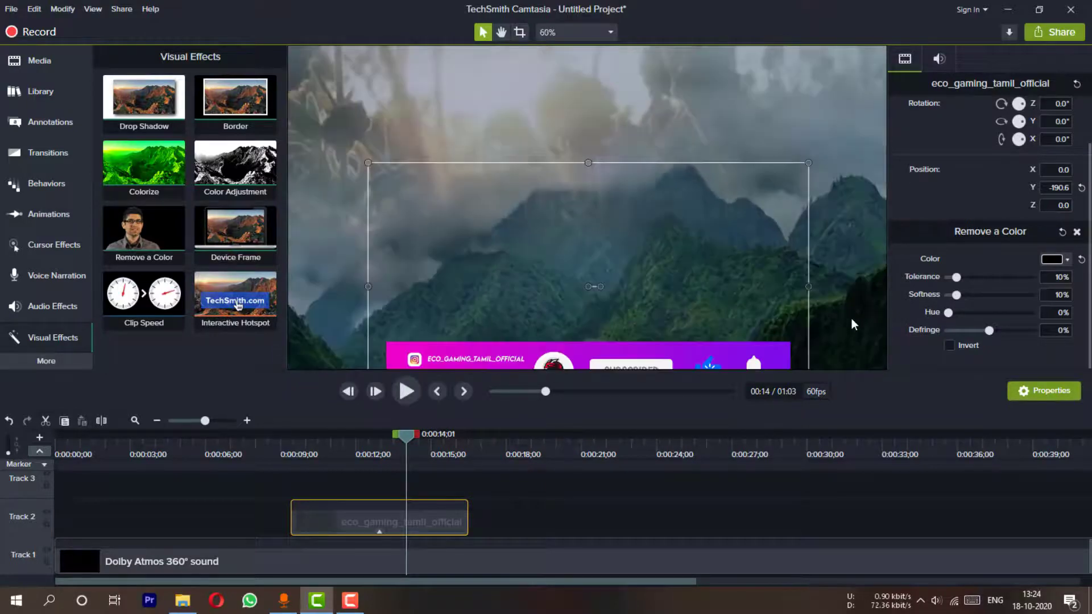
drag(851, 320, 848, 278)
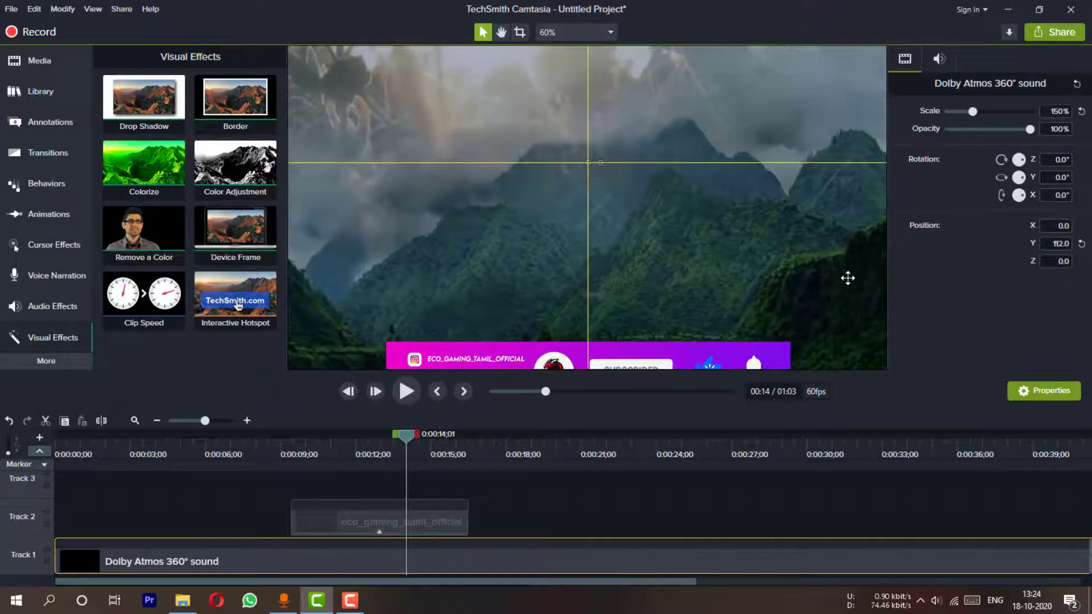
drag(669, 234, 668, 188)
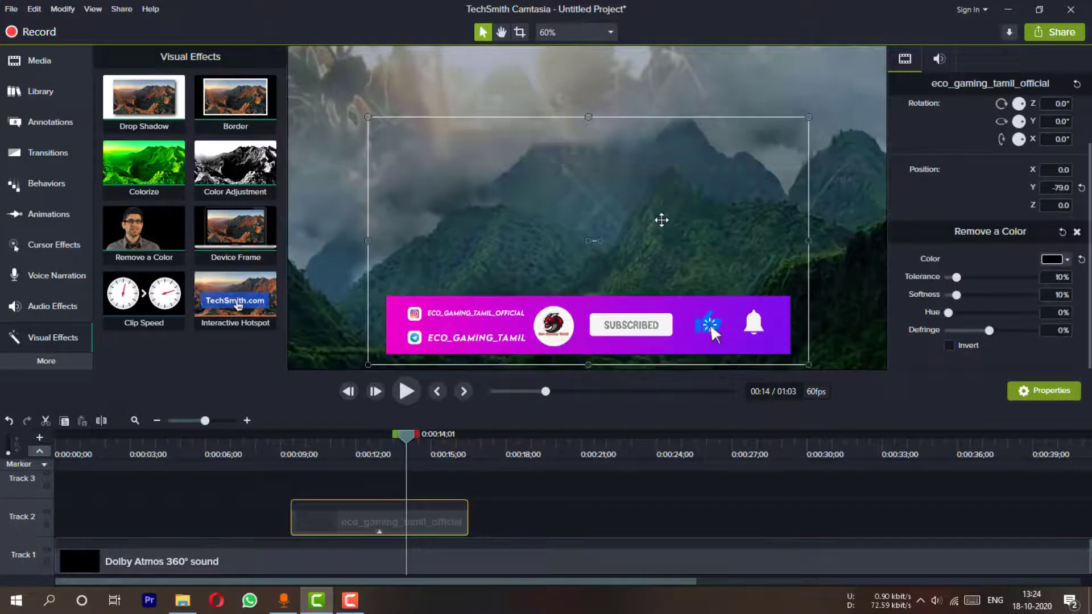
Step: Raise the banner clip's Remove a Color tolerance to 30% and lower the clip to Y -105.3
key(space)
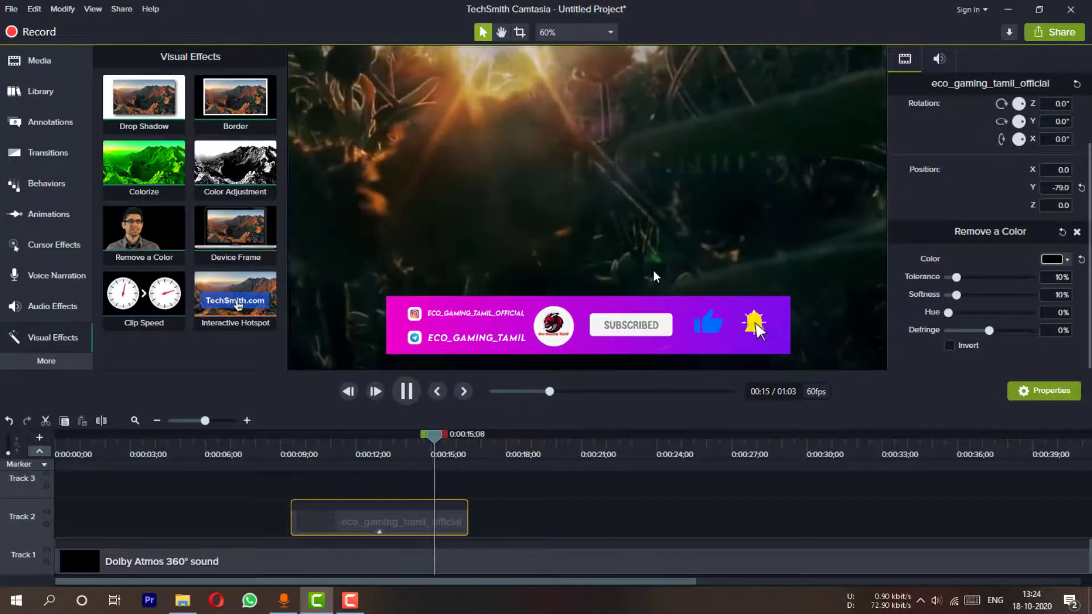
key(space)
scroll(660, 261, up, 3)
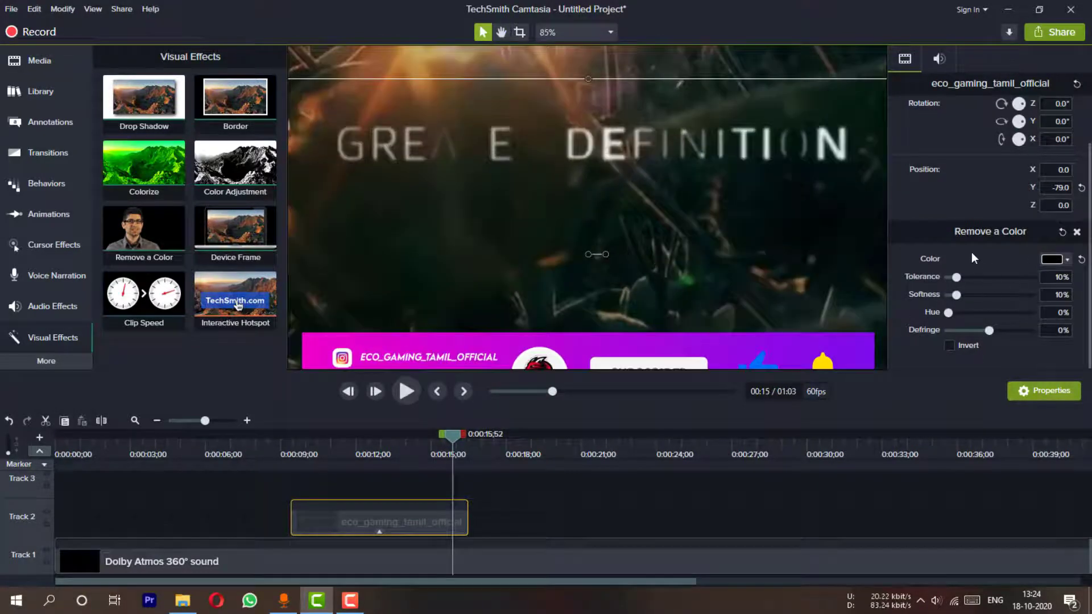
drag(956, 280, 971, 279)
drag(717, 257, 717, 256)
scroll(720, 259, down, 3)
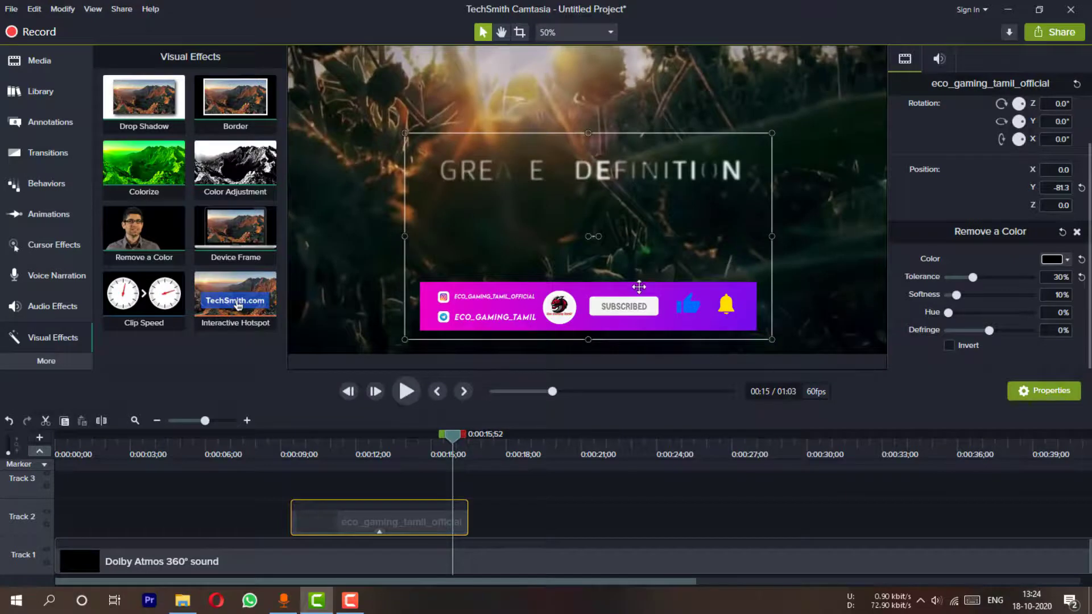
drag(638, 254, 638, 261)
Step: Replay the timeline from early in the eco_gaming_tamil_official clip to past its end to check the adjusted banner overlay
key(space)
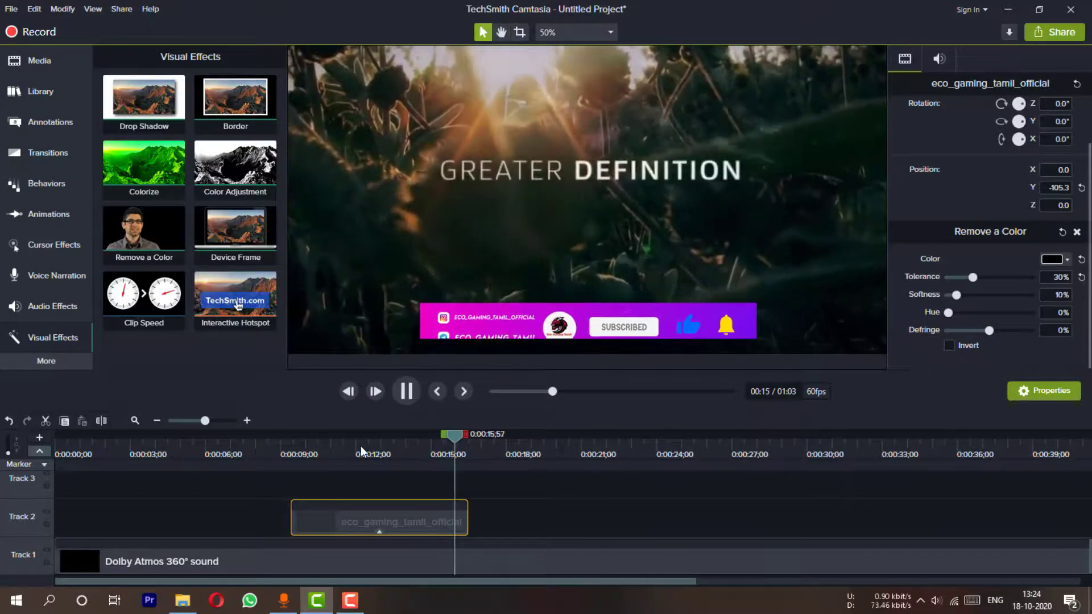
click(326, 449)
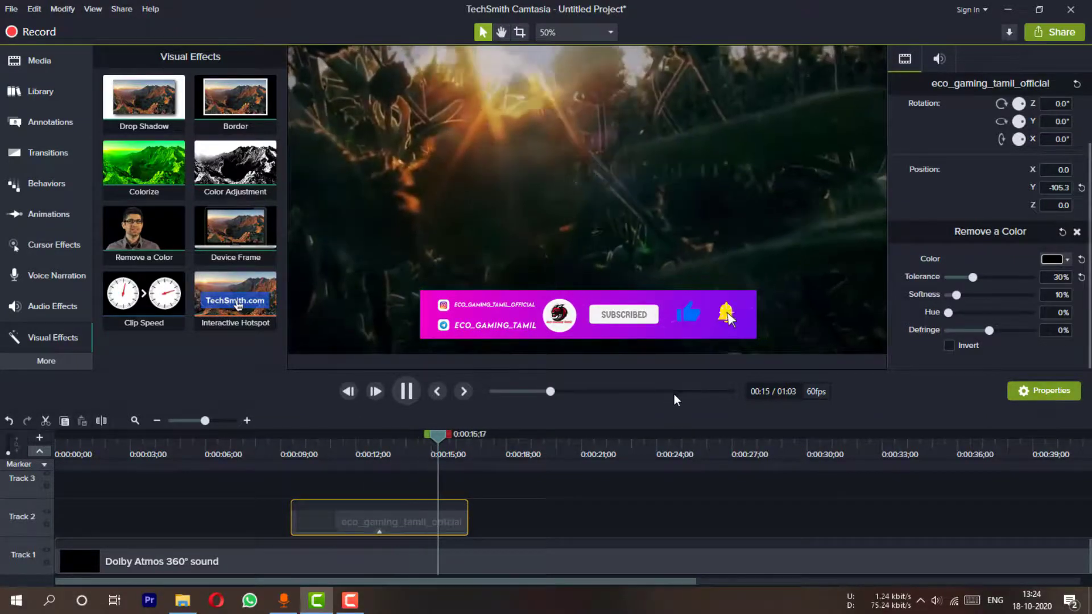
key(space)
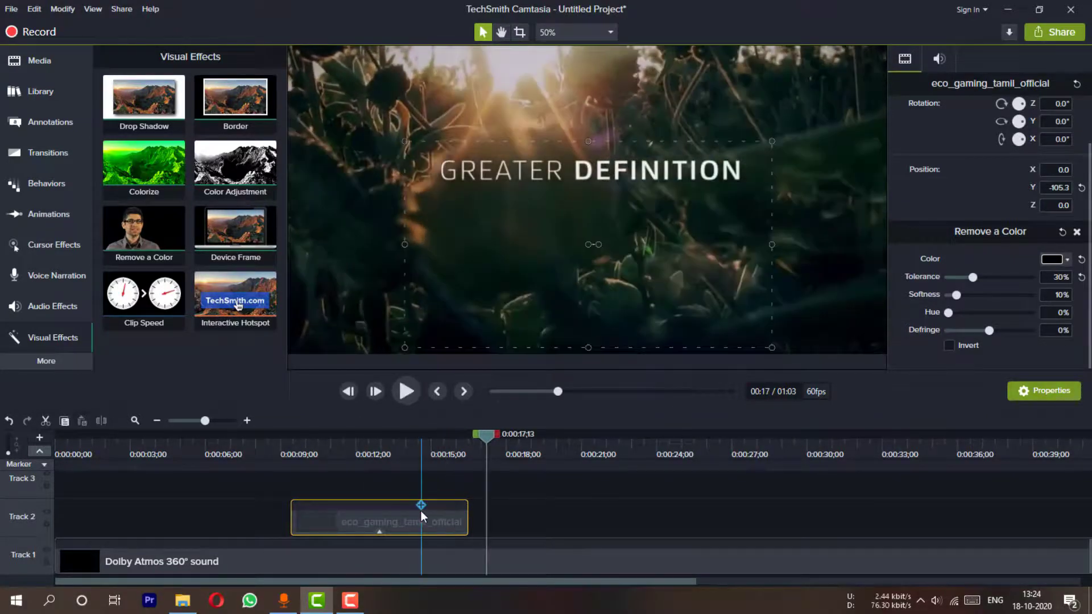